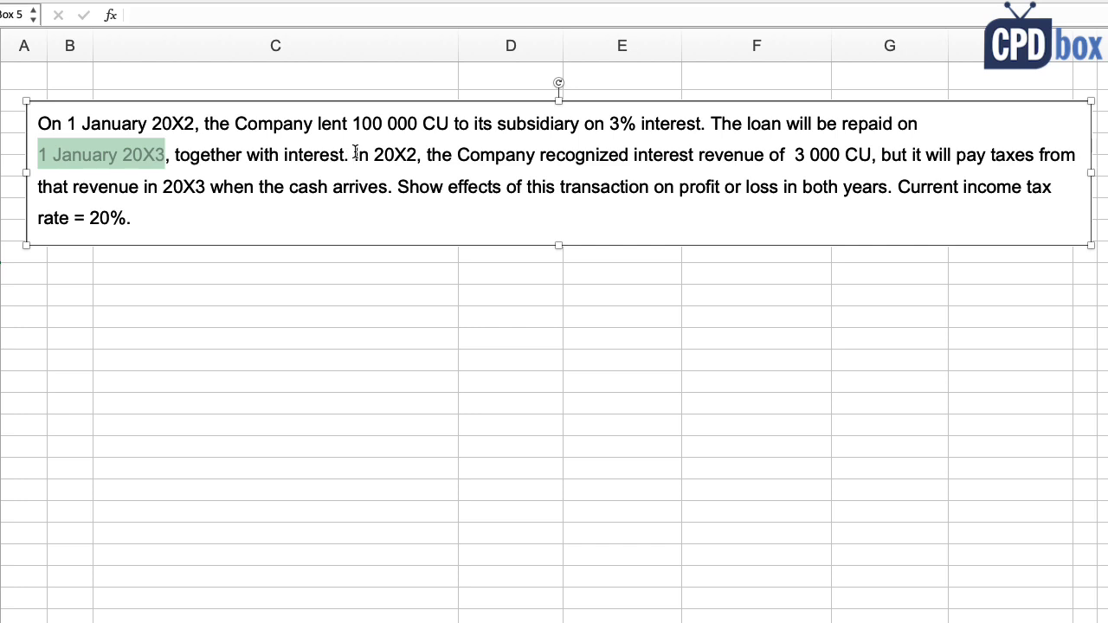
# - Highlight the key facts in the loan problem text: the year 20X2, recognized interest, 3 000 CU, cash arrival and the tax rate
pyautogui.moveTo(355, 152); pyautogui.dragTo(417, 155)
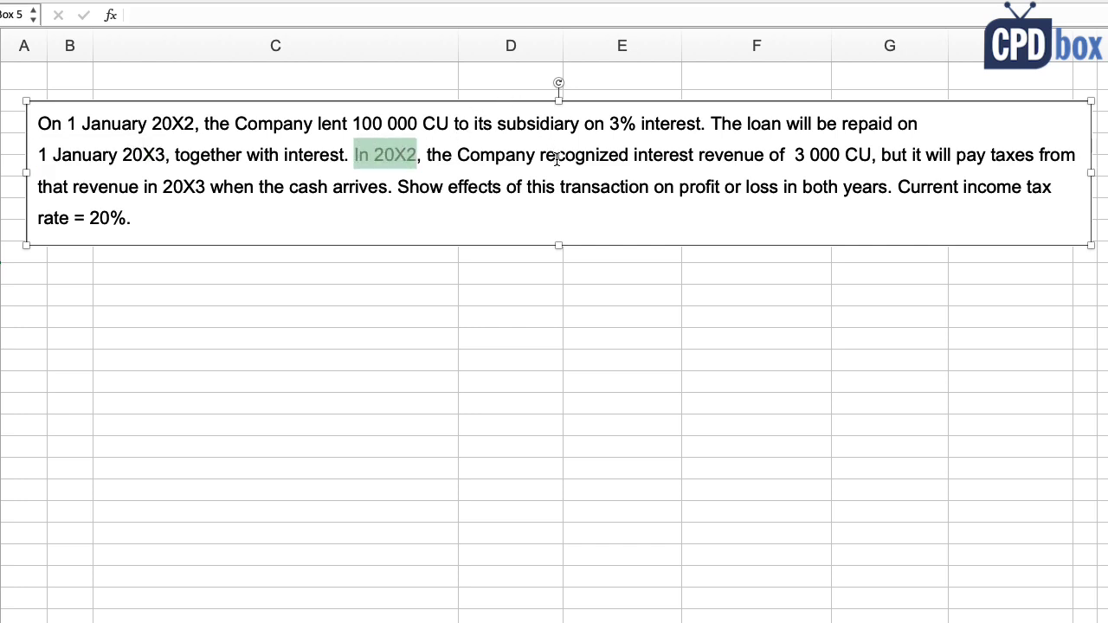
pyautogui.moveTo(541, 154); pyautogui.dragTo(680, 153)
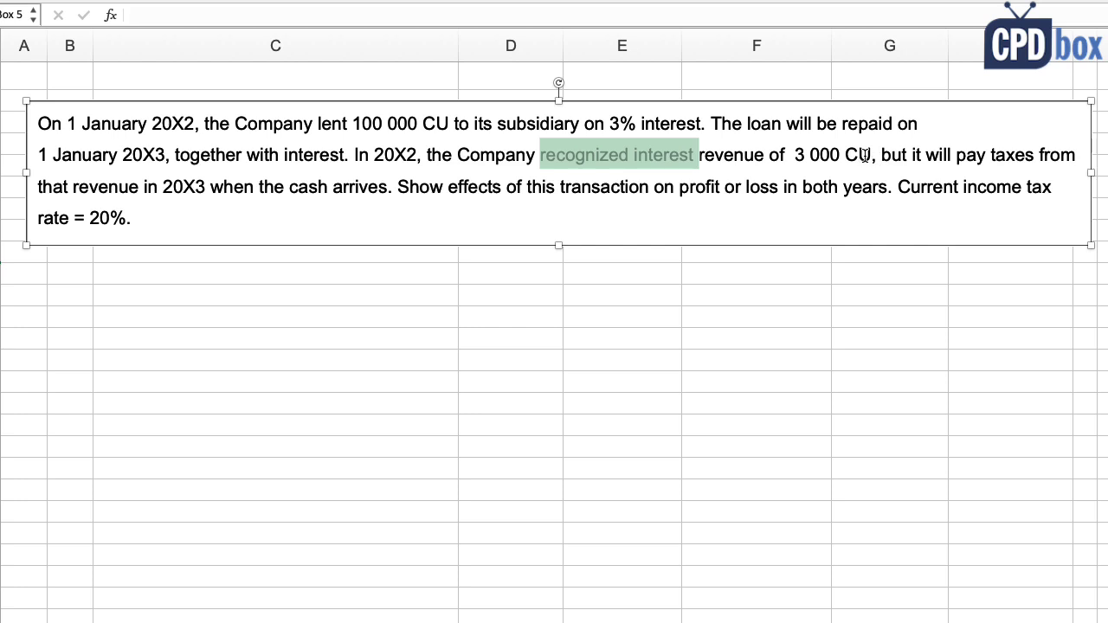
pyautogui.moveTo(871, 155); pyautogui.dragTo(797, 153)
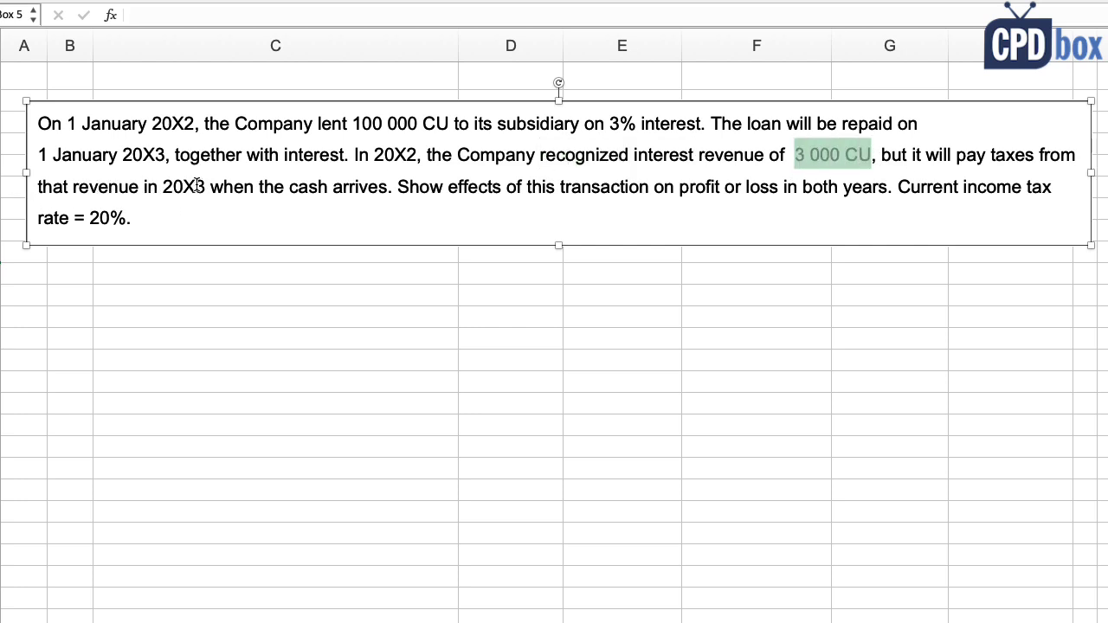
pyautogui.moveTo(164, 186); pyautogui.dragTo(206, 186)
pyautogui.click(289, 187)
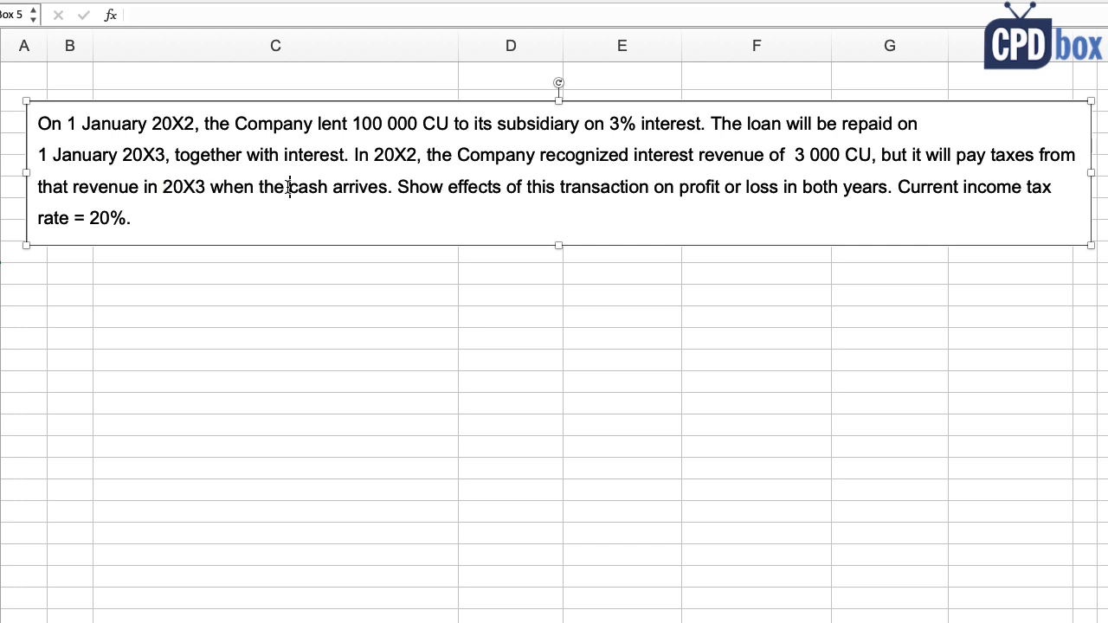
pyautogui.moveTo(288, 187); pyautogui.dragTo(388, 186)
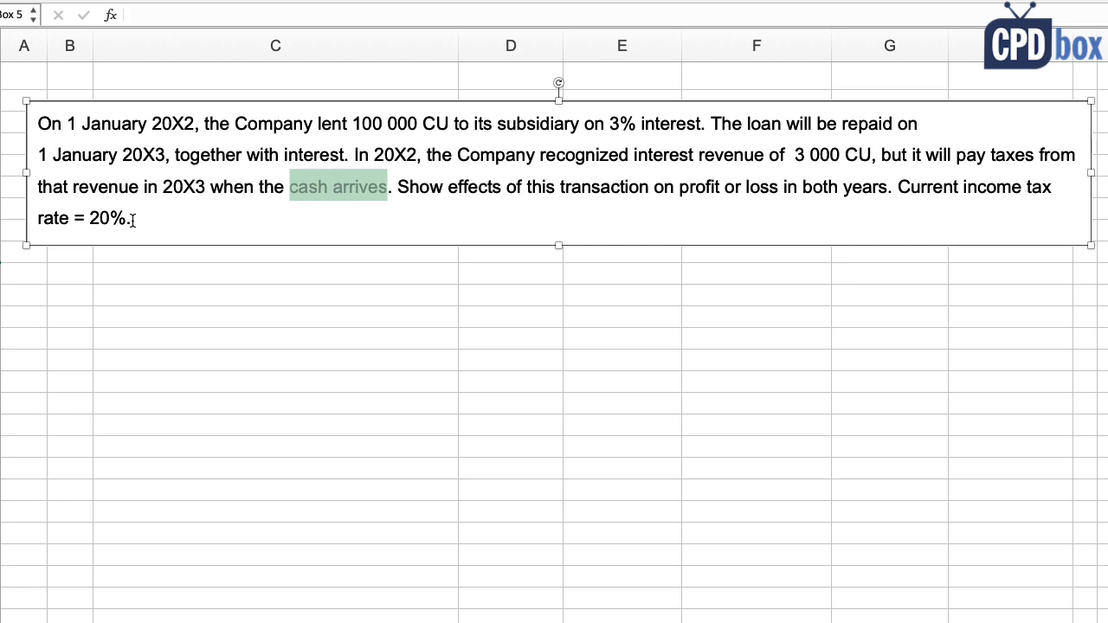
pyautogui.moveTo(132, 219); pyautogui.dragTo(40, 220)
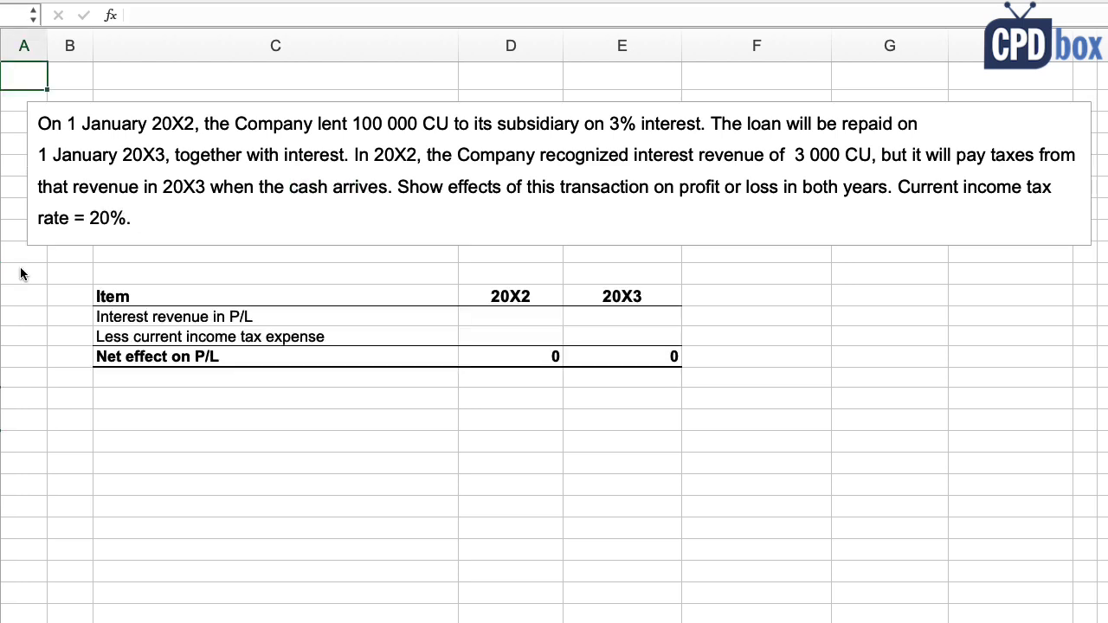
# - Examine the profit or loss effects table and its 20X2 column
pyautogui.moveTo(125, 273); pyautogui.dragTo(624, 363)
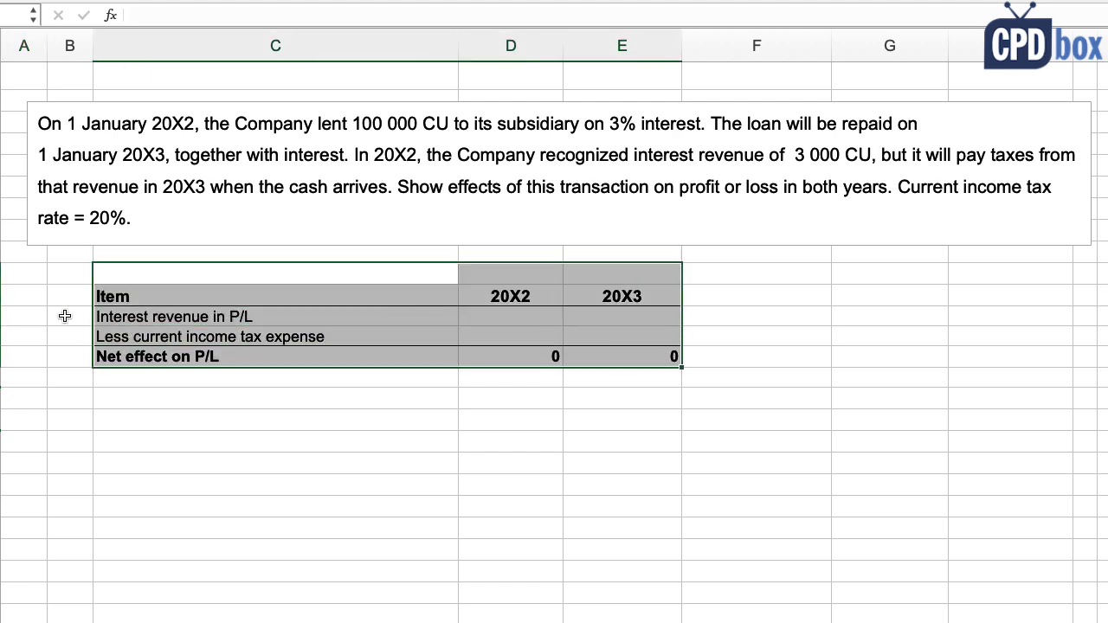
pyautogui.click(518, 294)
pyautogui.moveTo(518, 294); pyautogui.dragTo(515, 353)
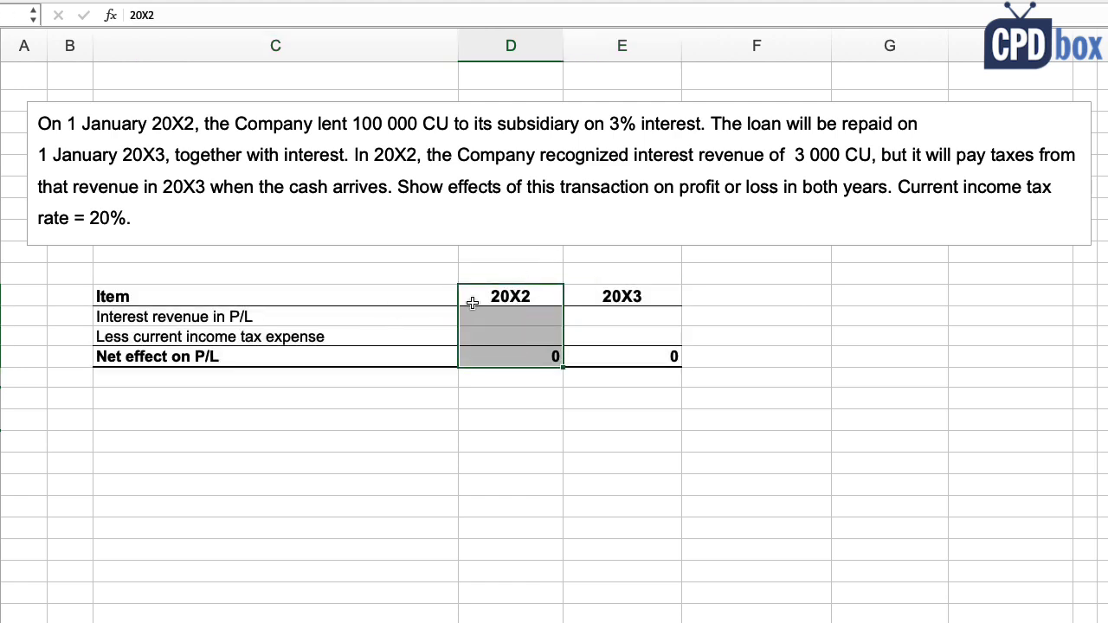
# - Calculate the 20X2 interest revenue in P/L with the formula =3%*100000
pyautogui.click(346, 323)
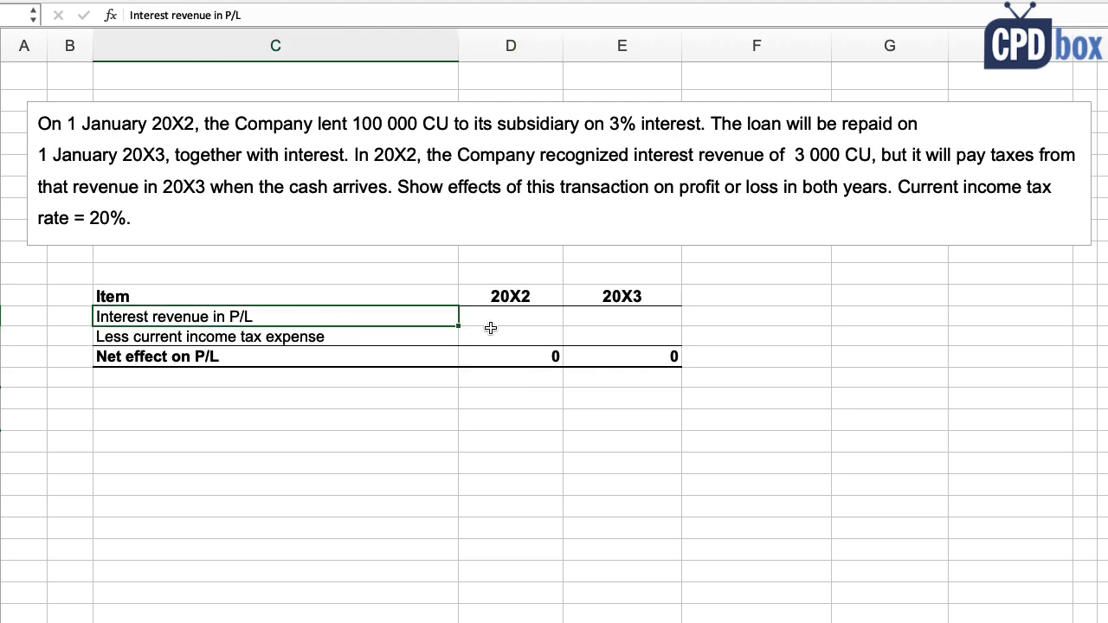
pyautogui.click(492, 327)
pyautogui.write('=3%')
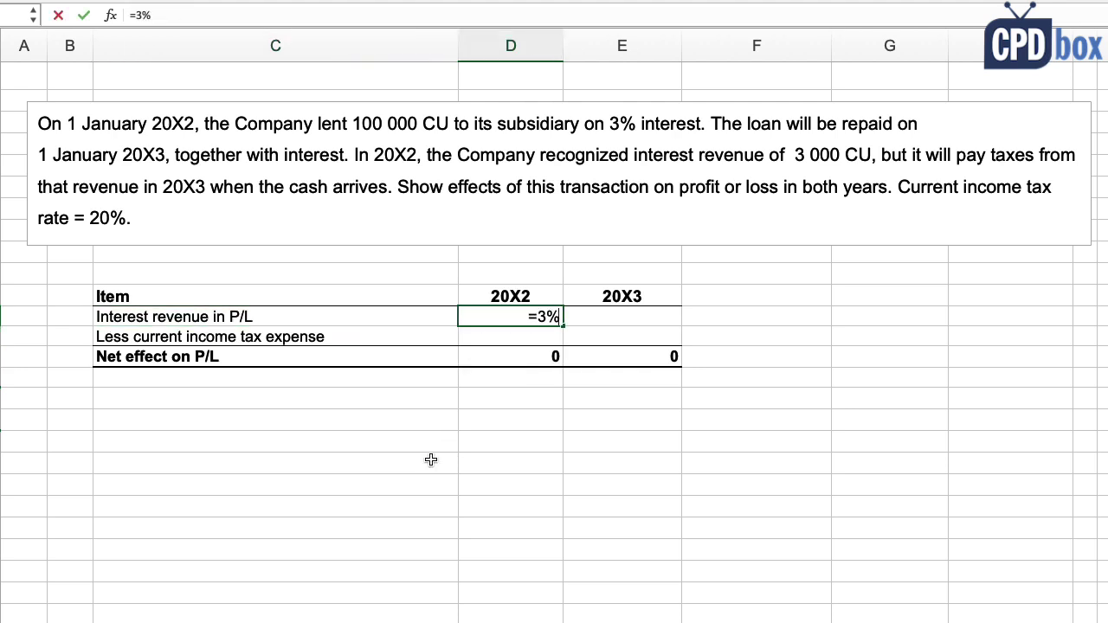
pyautogui.write('*100000')
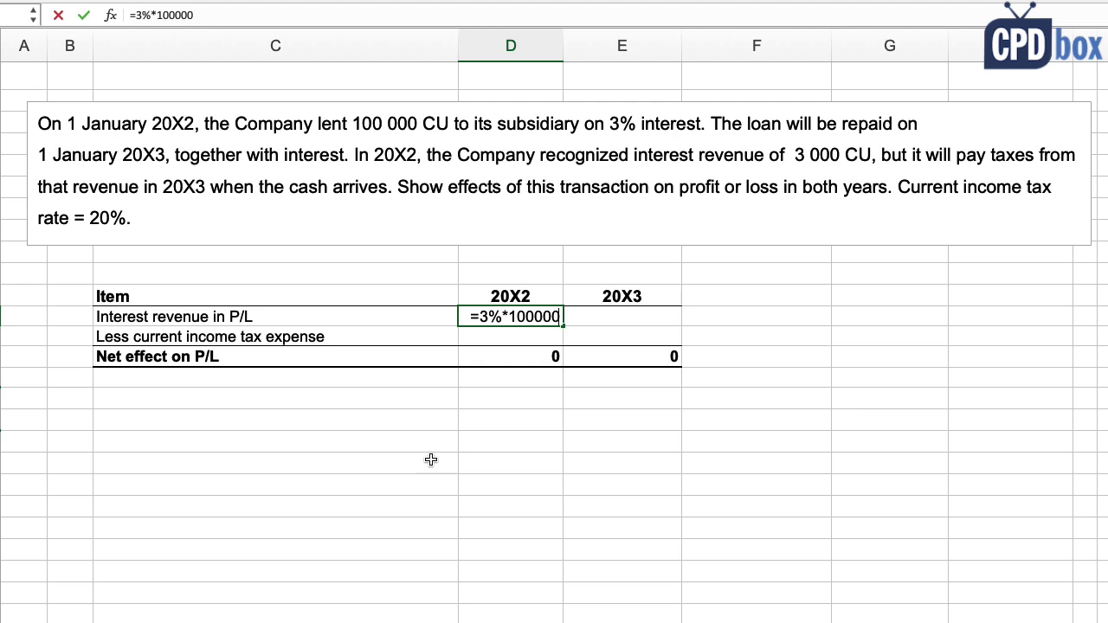
pyautogui.press('Return')
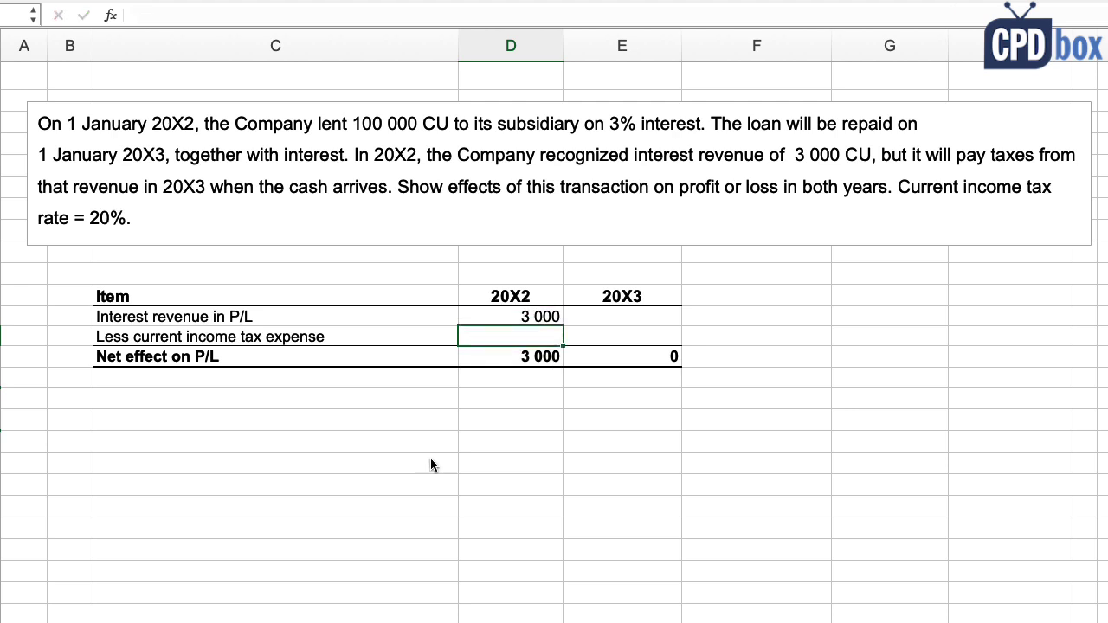
# - Check the 20X2 interest revenue against the "In 20X2" wording in the problem text
pyautogui.click(494, 317)
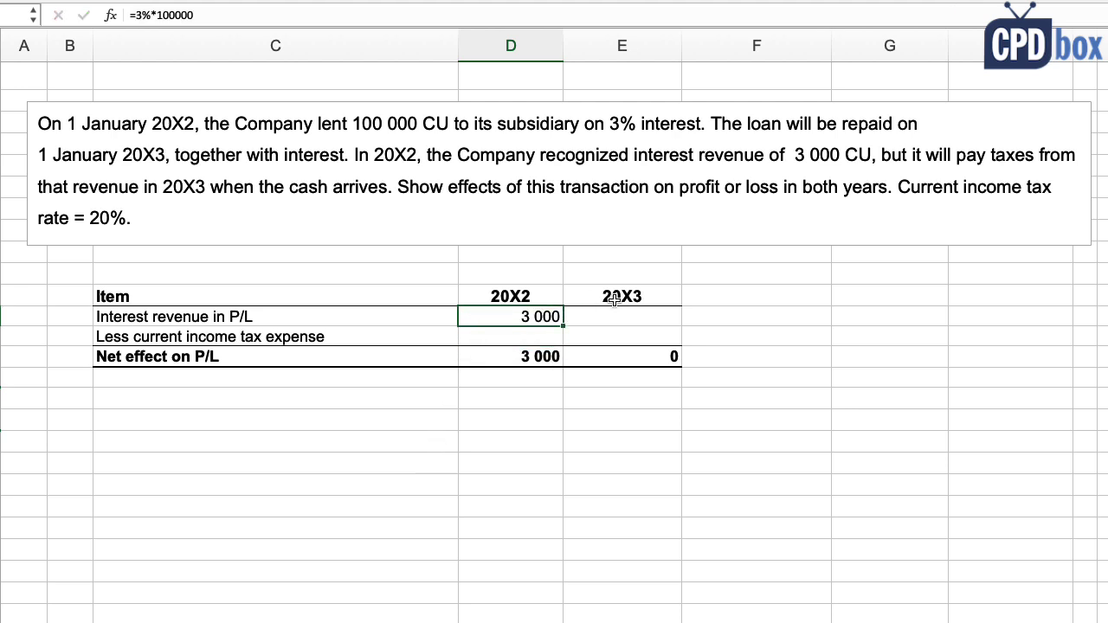
pyautogui.click(494, 292)
pyautogui.click(500, 315)
pyautogui.moveTo(354, 154); pyautogui.dragTo(417, 154)
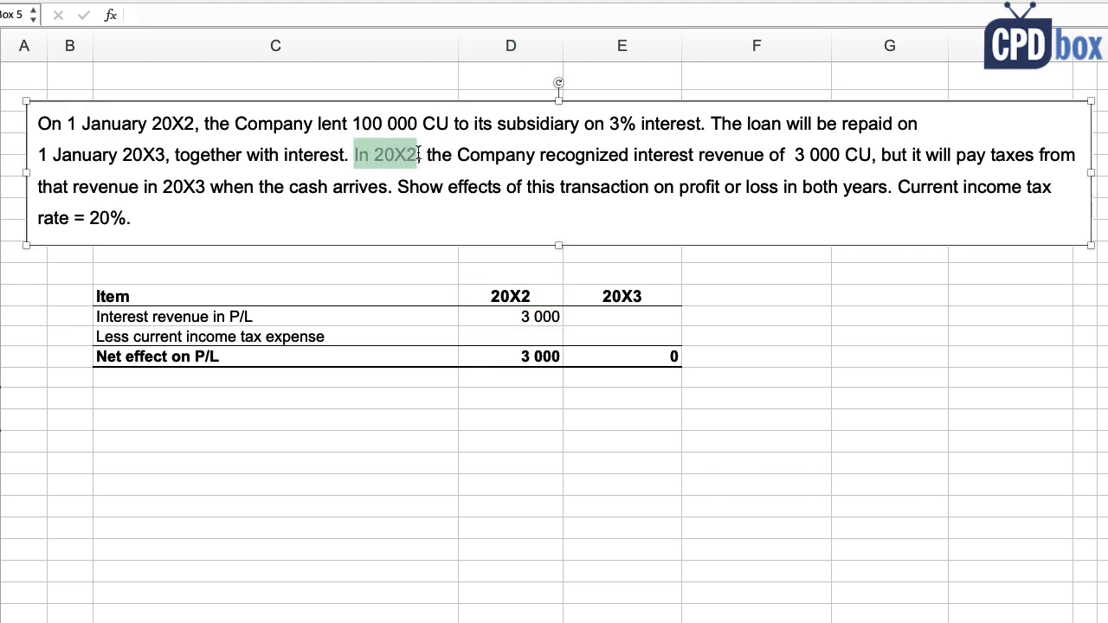
pyautogui.click(515, 325)
pyautogui.click(514, 331)
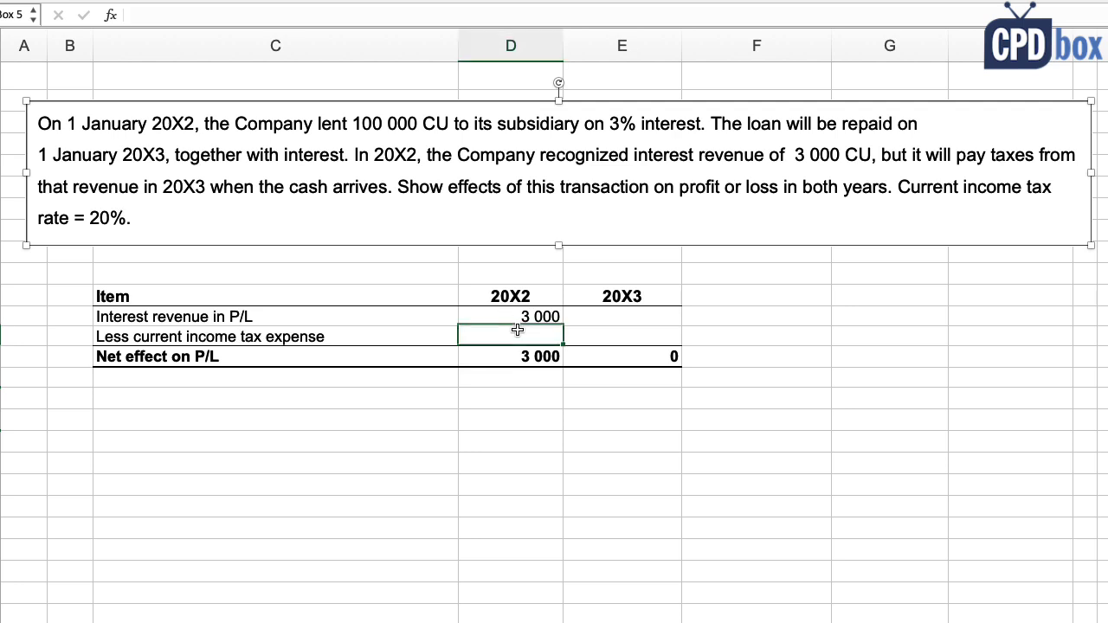
pyautogui.click(517, 317)
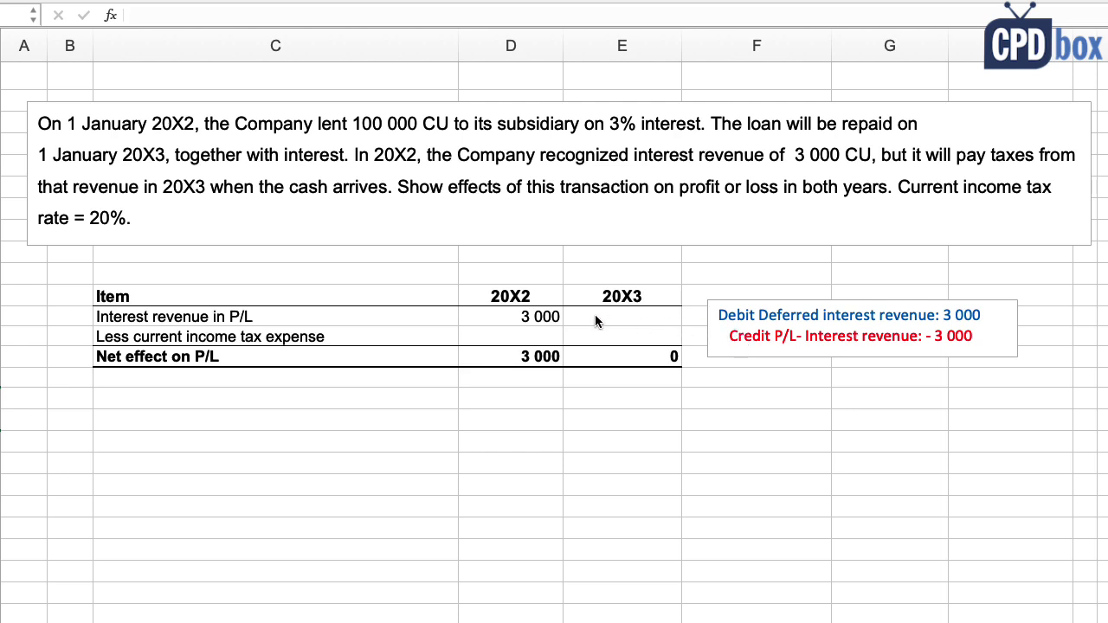
# - Enter 0 as the 20X2 current income tax expense and check it against the passage on paying taxes when cash arrives
pyautogui.click(171, 336)
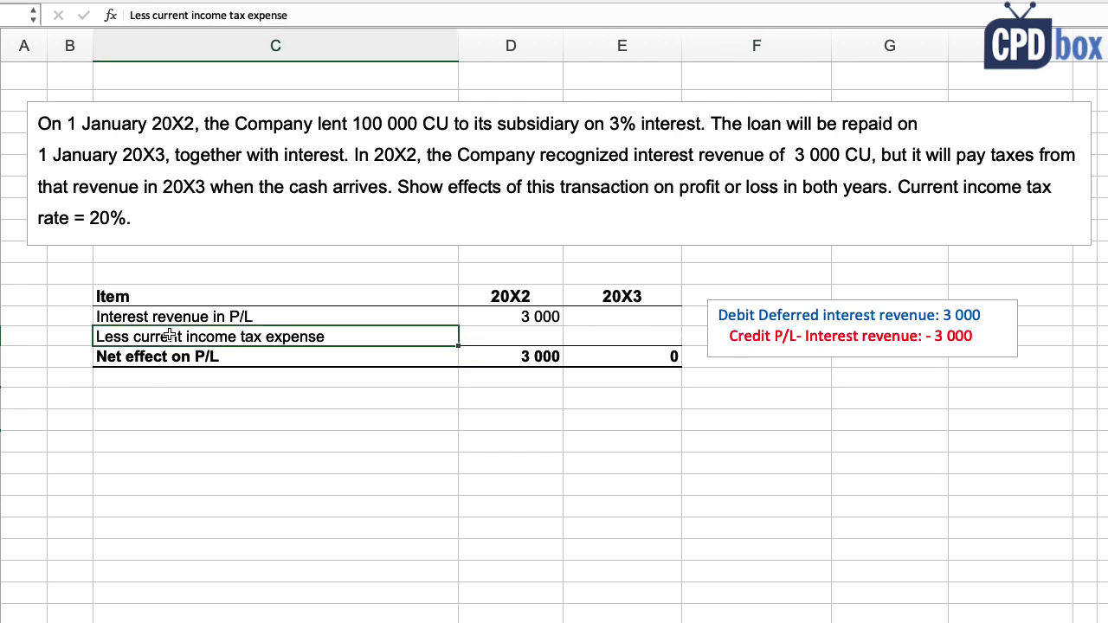
pyautogui.click(529, 336)
pyautogui.write('0')
pyautogui.press('Return')
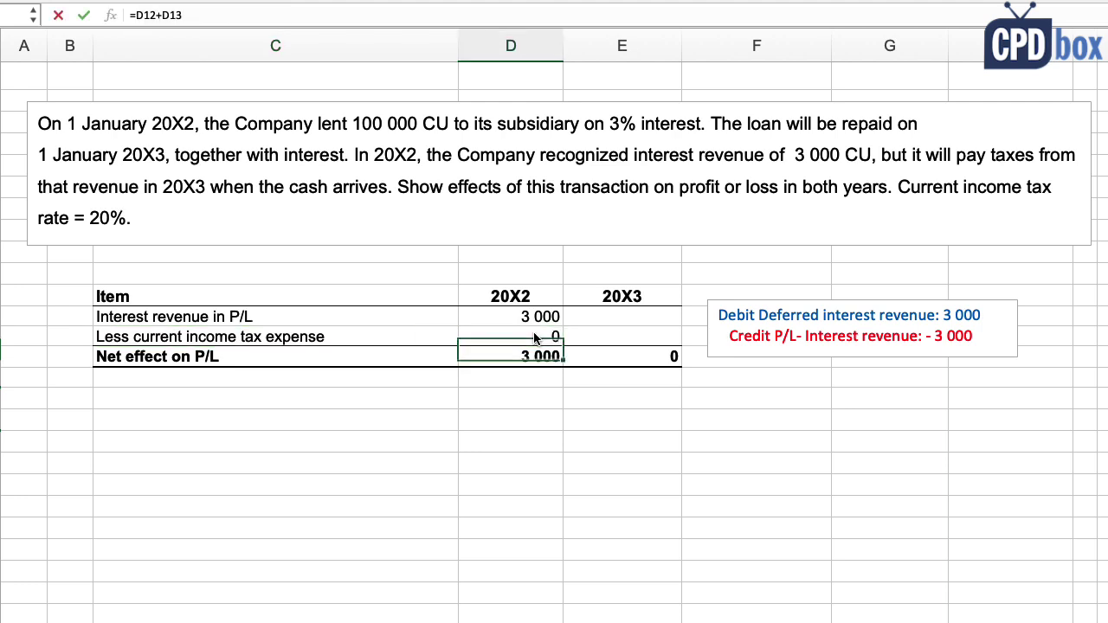
pyautogui.click(534, 335)
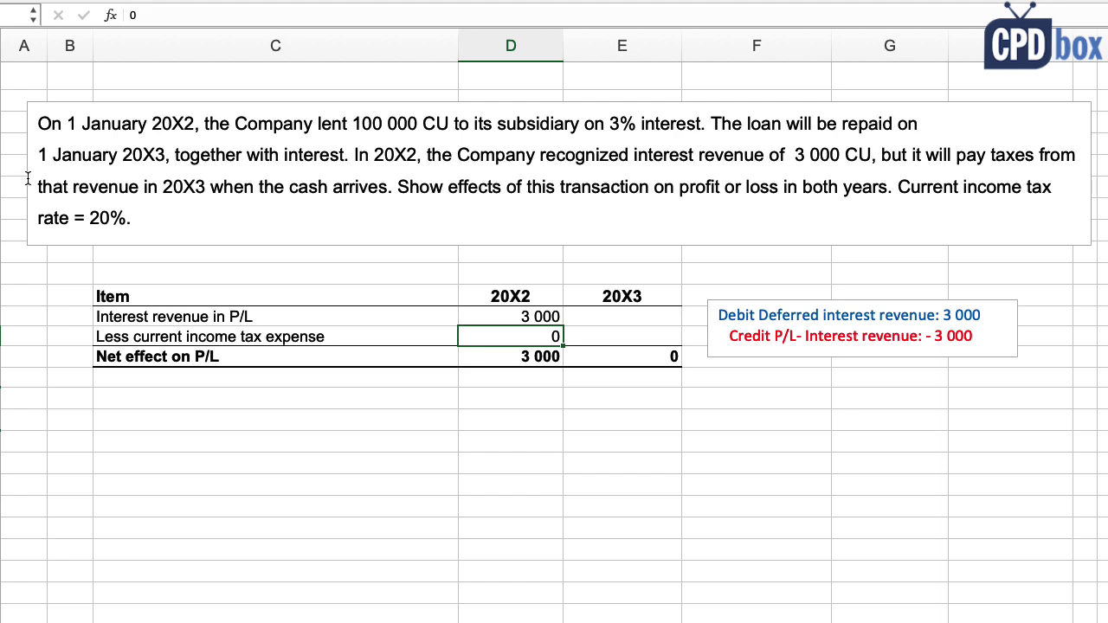
pyautogui.moveTo(874, 154); pyautogui.dragTo(388, 187)
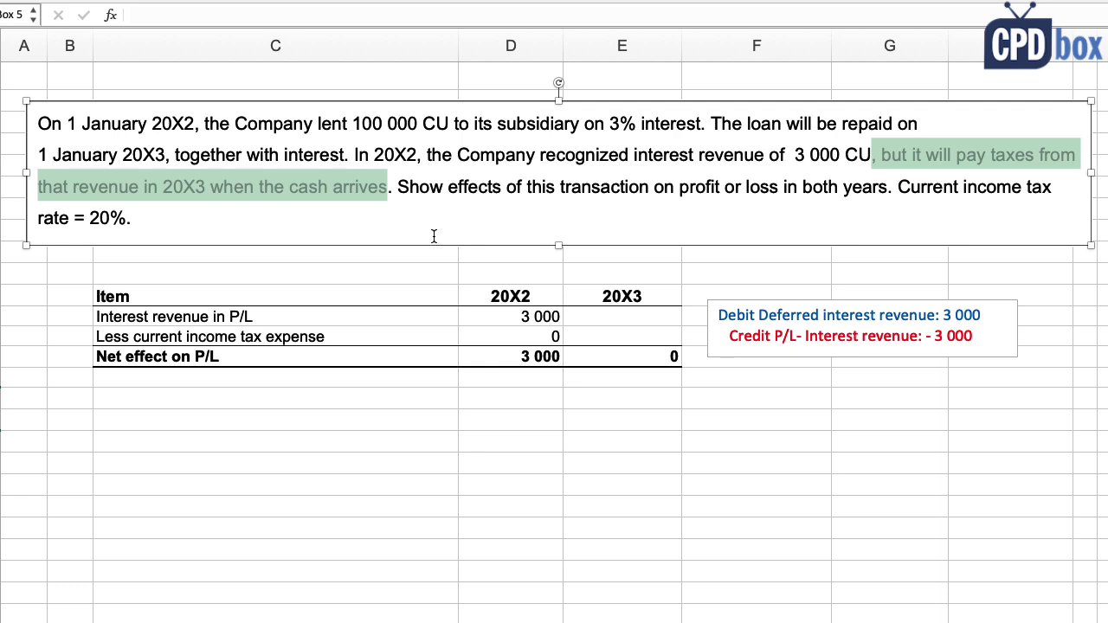
pyautogui.click(537, 337)
pyautogui.click(528, 383)
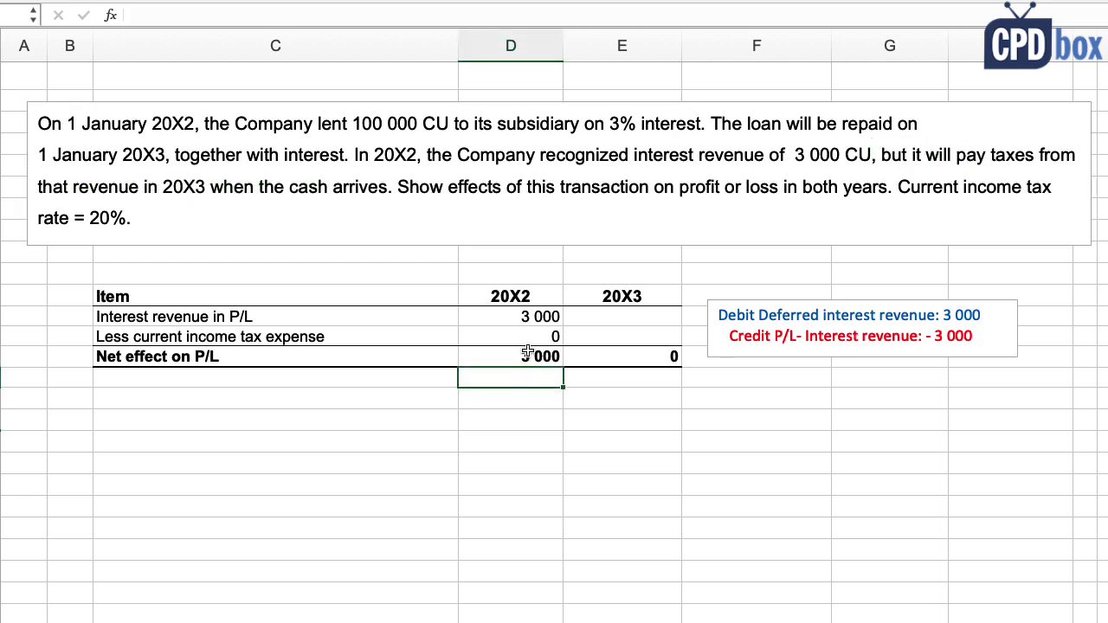
pyautogui.click(524, 338)
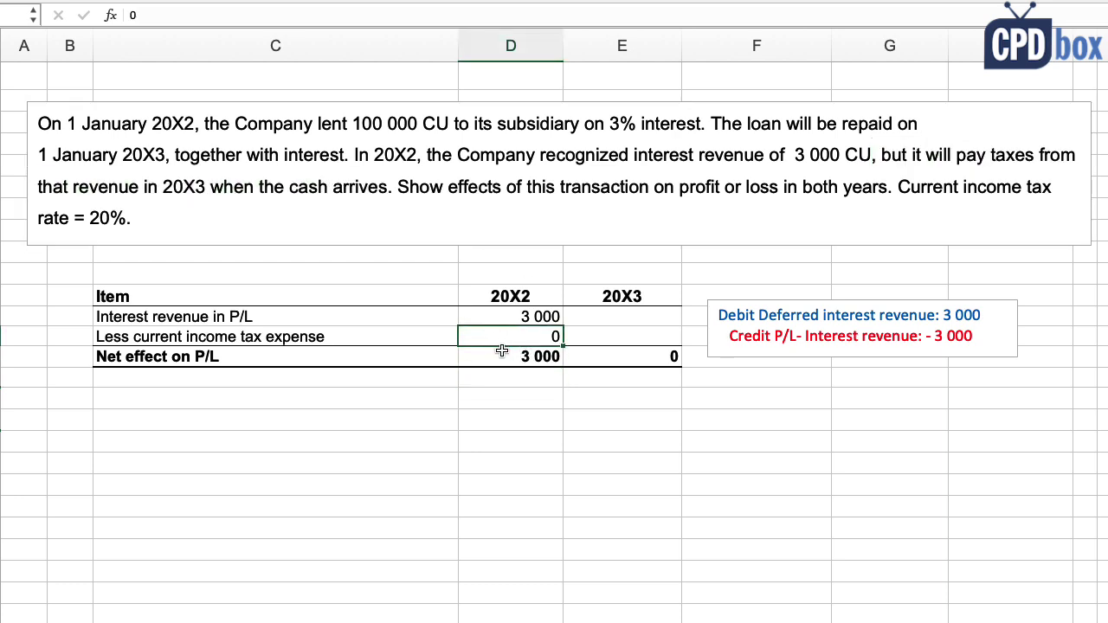
# - Calculate the 20X3 current income tax expense as -20% times the 20X2 interest revenue, using =-20%*D12
pyautogui.click(594, 336)
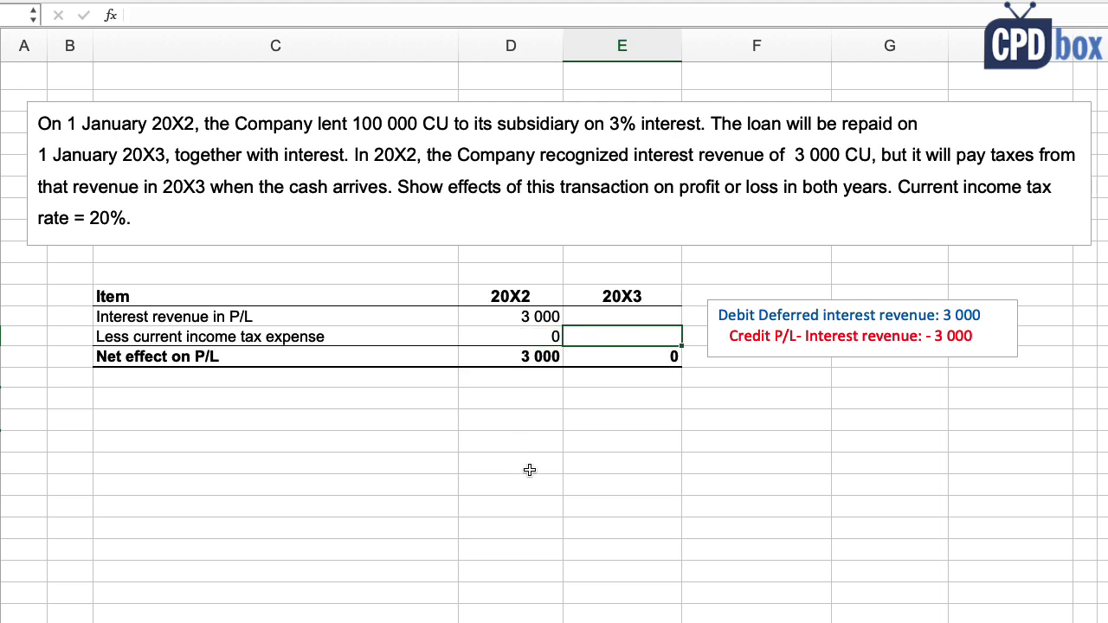
pyautogui.write('=-20')
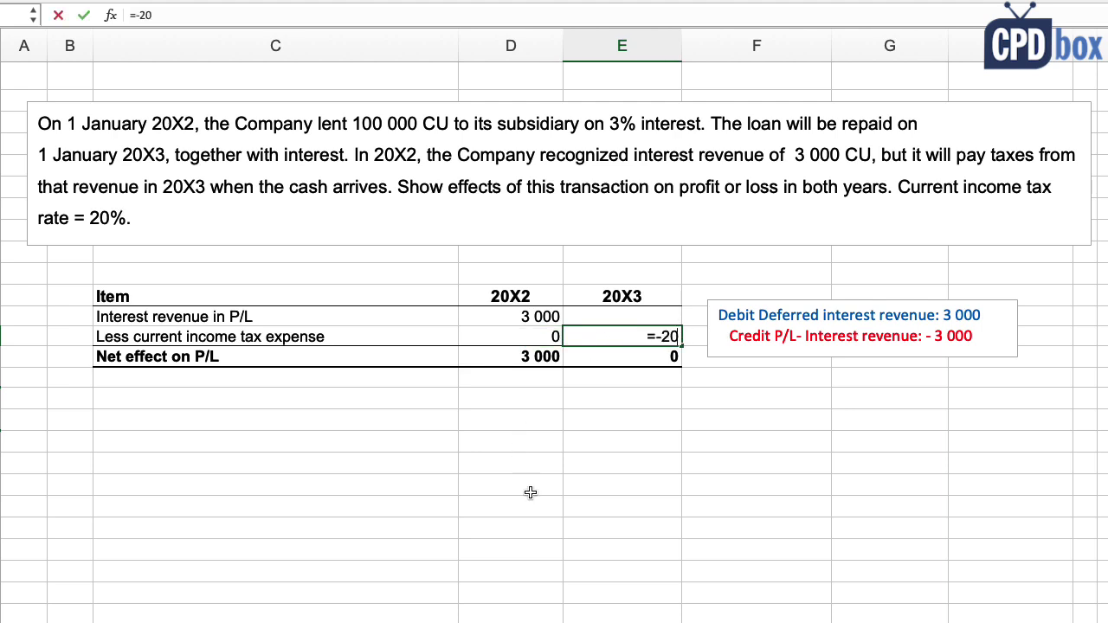
pyautogui.write('%*')
pyautogui.press('Up')
pyautogui.press('Left')
pyautogui.press('Return')
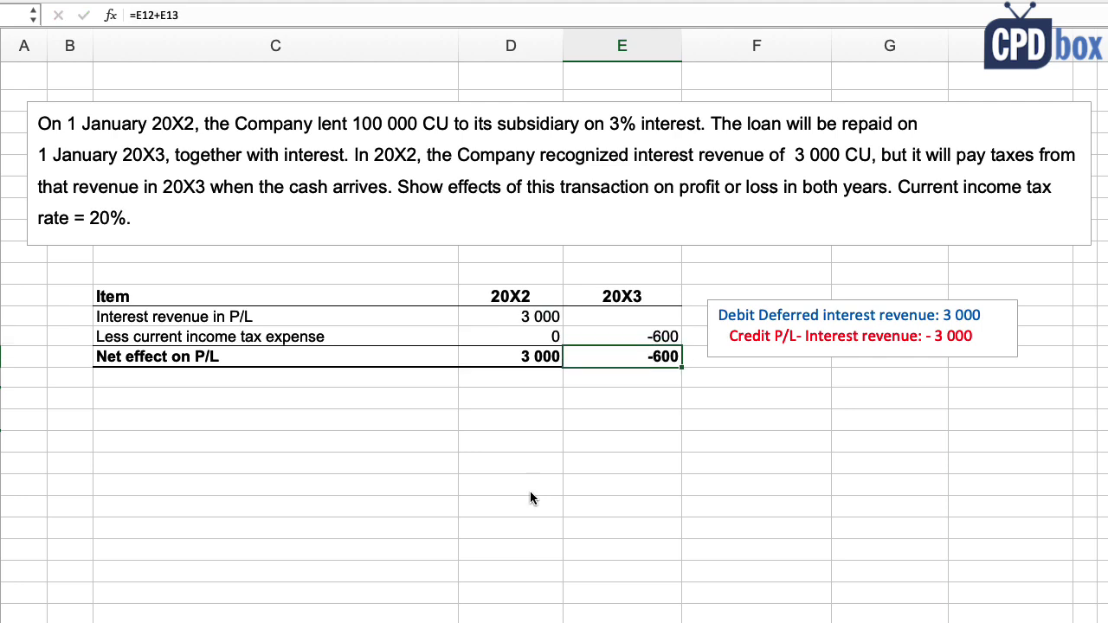
# - Enter 0 as the 20X3 interest revenue in P/L
pyautogui.press('Up')
pyautogui.click(628, 316)
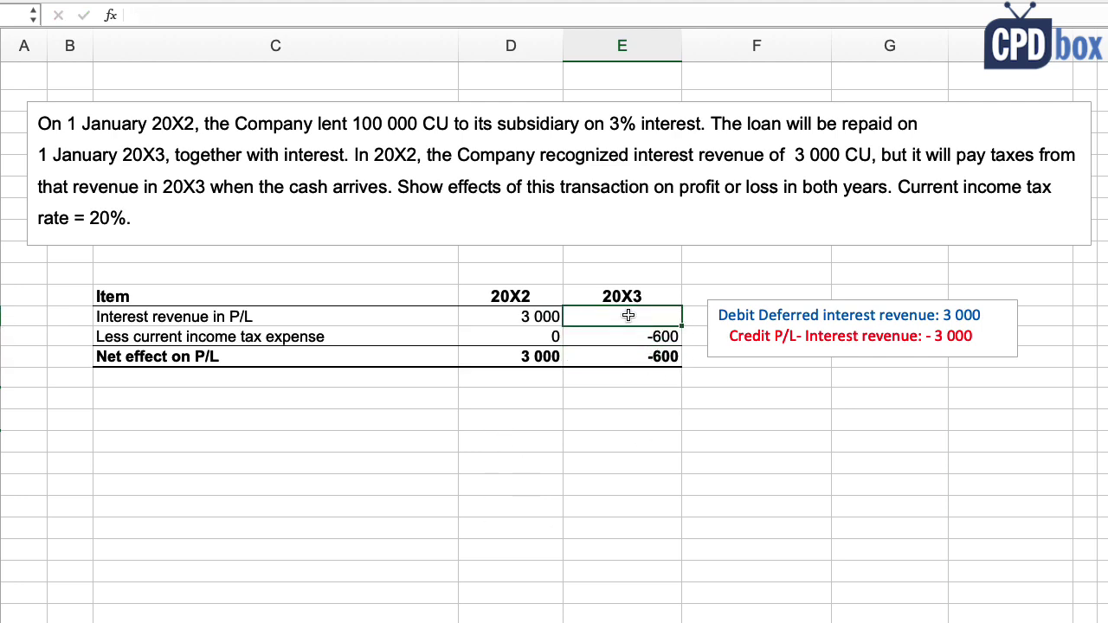
pyautogui.write('0')
pyautogui.press('Return')
# - Check the 20X3 interest revenue against the repayment date and inspect the 20X3 current income tax expense formula
pyautogui.click(629, 299)
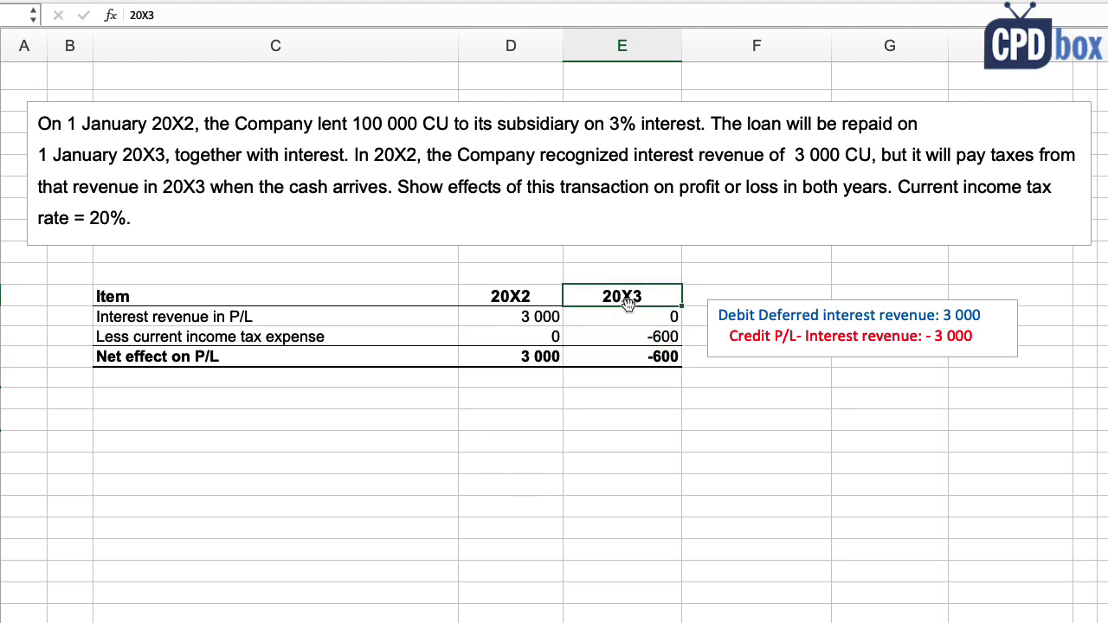
pyautogui.click(632, 317)
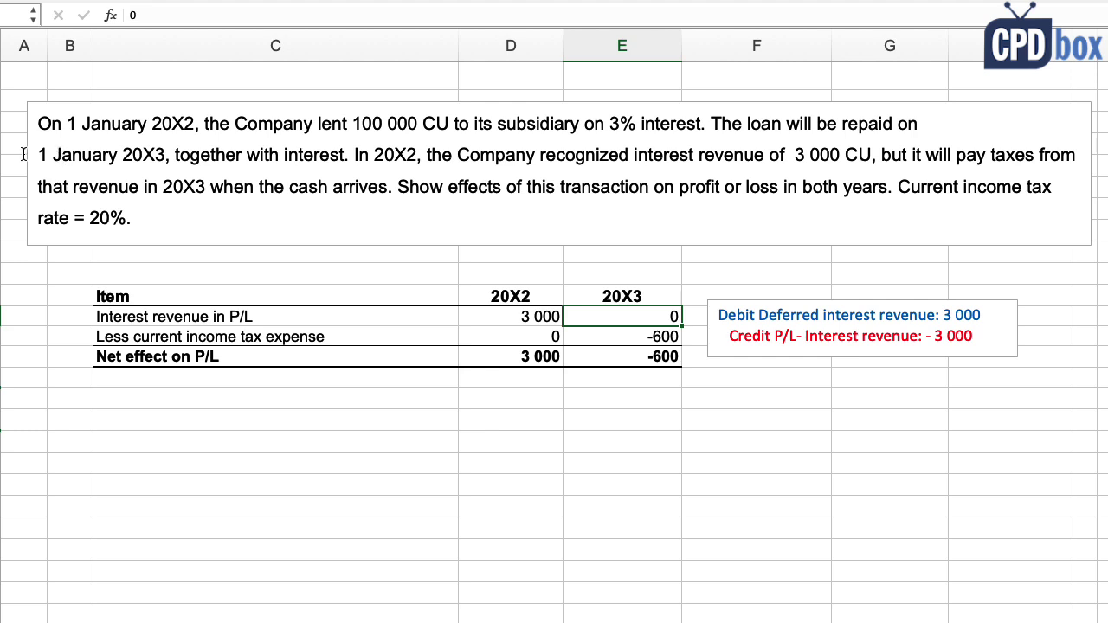
pyautogui.moveTo(24, 155); pyautogui.dragTo(164, 156)
pyautogui.click(622, 350)
pyautogui.click(629, 339)
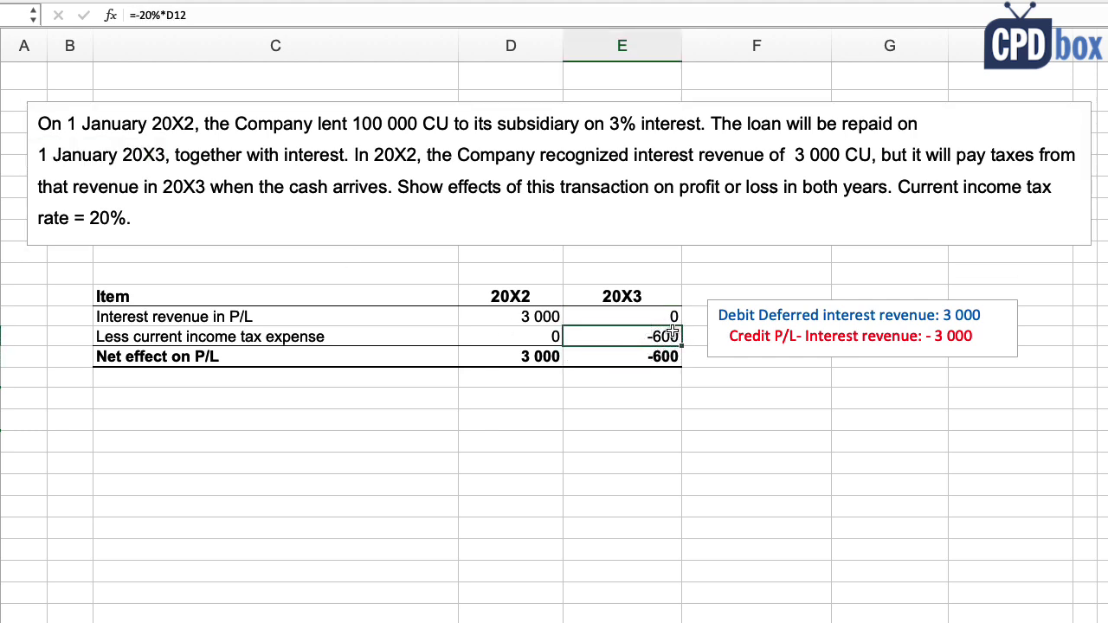
pyautogui.doubleClick(623, 336)
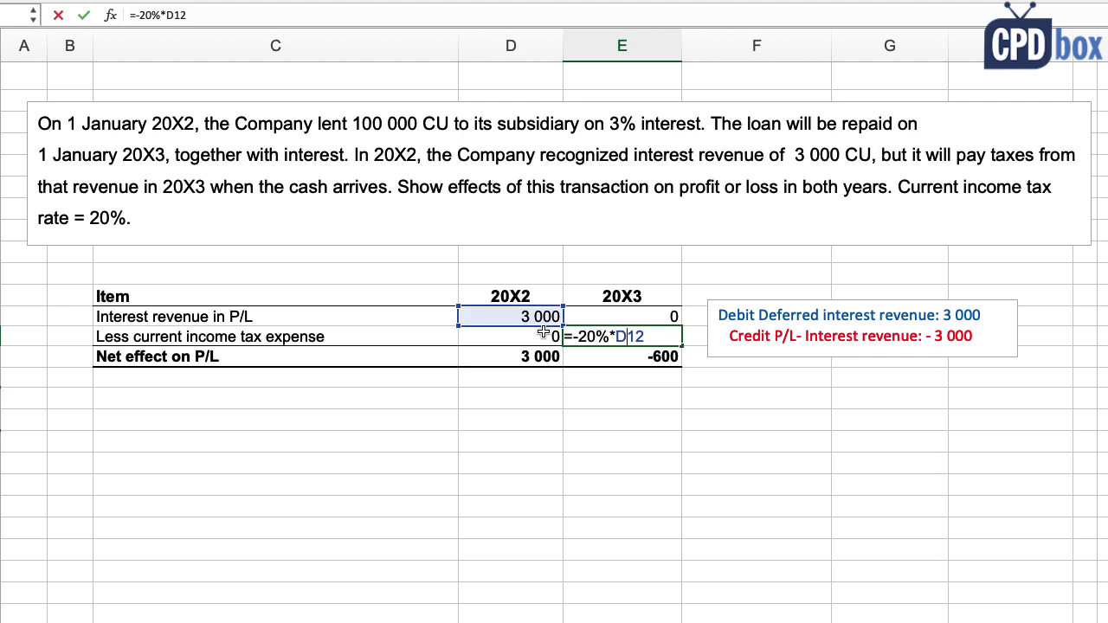
pyautogui.press('Escape')
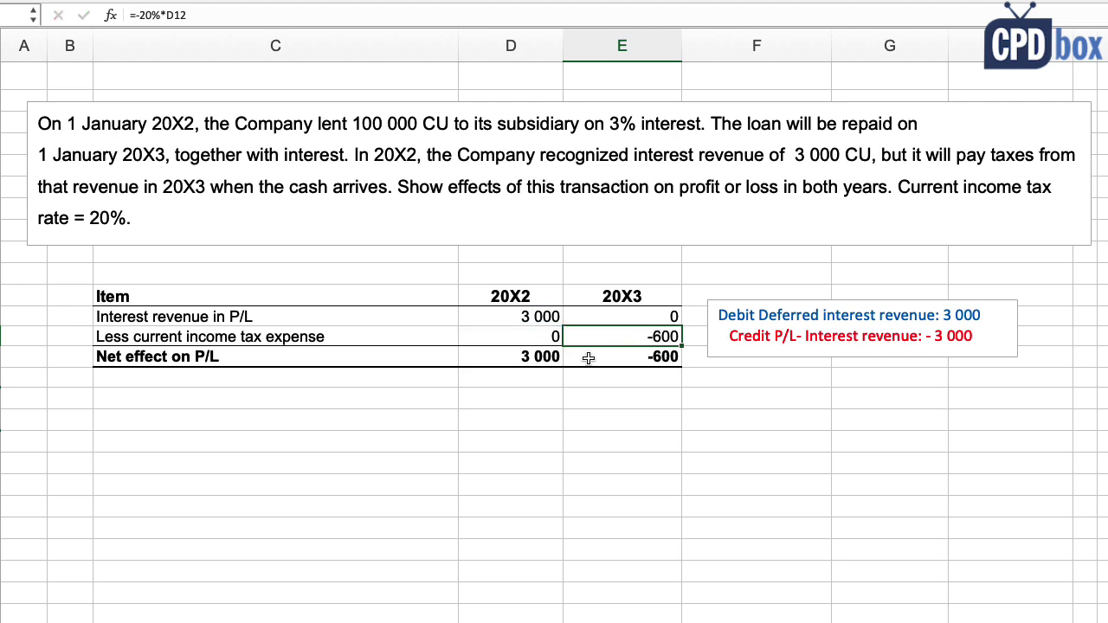
# - Compare the net effect on P/L in 20X2 with that in 20X3
pyautogui.moveTo(515, 358); pyautogui.dragTo(611, 360)
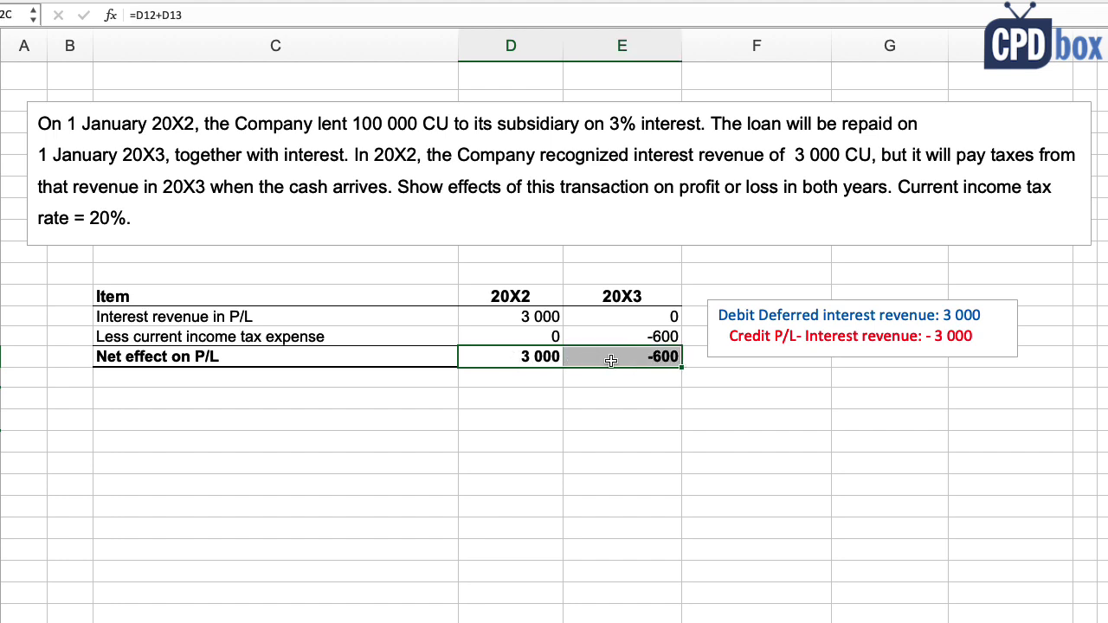
pyautogui.click(511, 362)
pyautogui.click(520, 296)
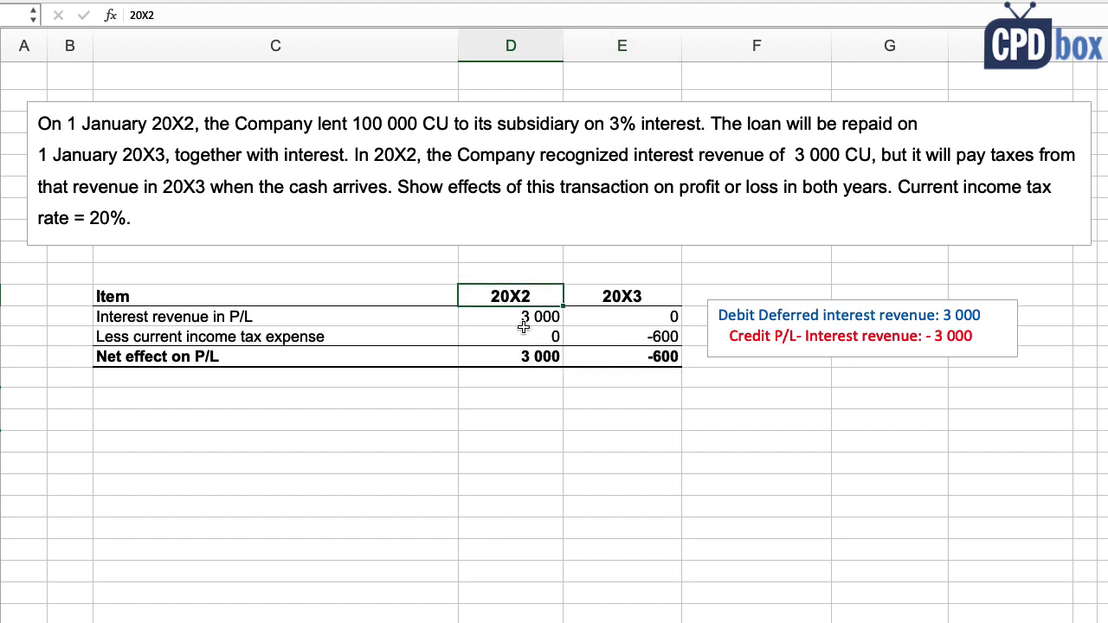
pyautogui.click(524, 358)
pyautogui.click(589, 355)
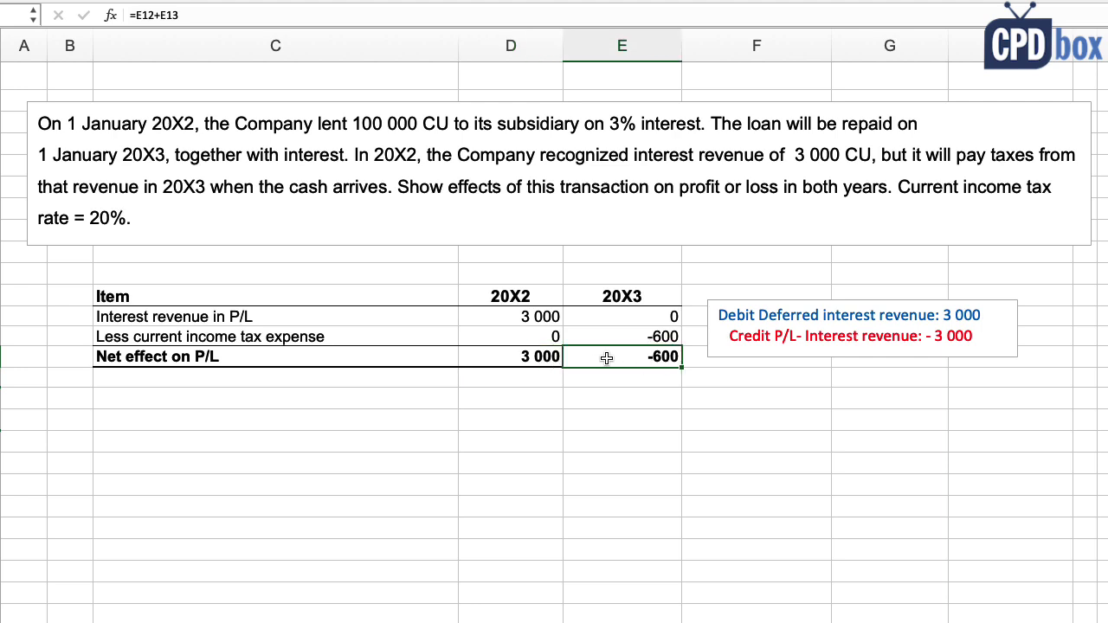
pyautogui.click(616, 296)
pyautogui.click(614, 355)
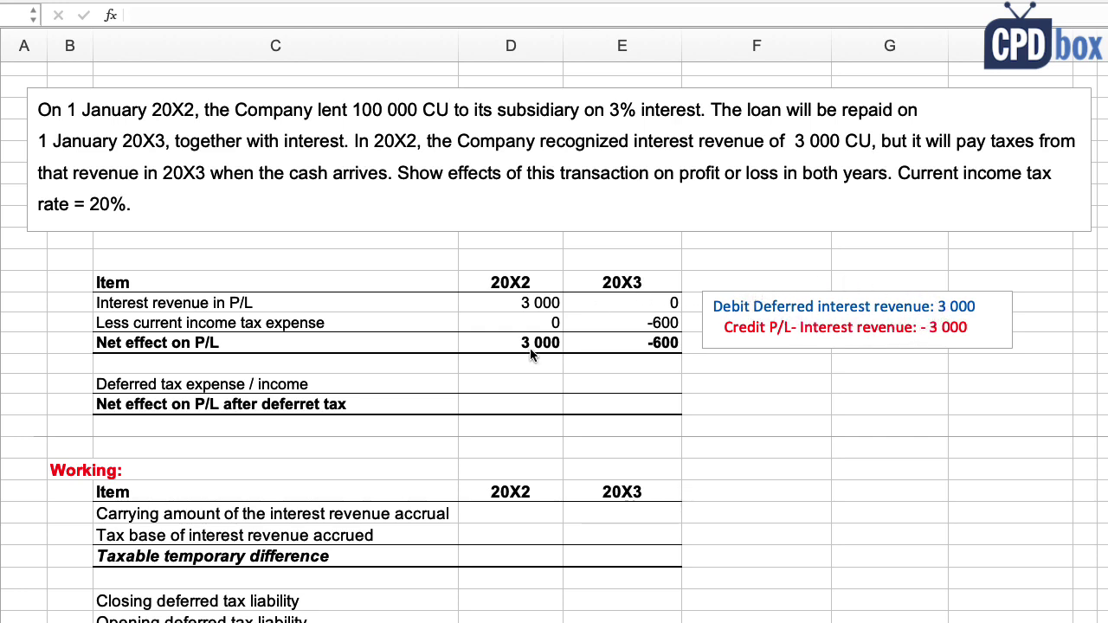
# - Enter 3 000 as the 20X2 carrying amount of the interest revenue accrual and 0 as its tax base in the working
pyautogui.click(236, 515)
pyautogui.click(507, 515)
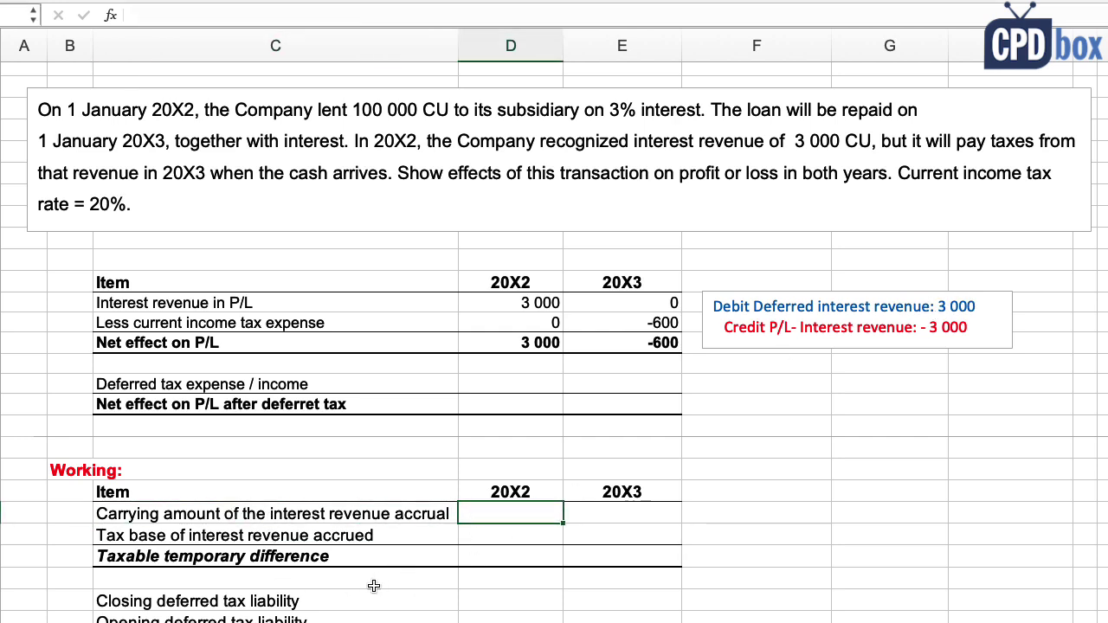
pyautogui.write('3 000')
pyautogui.press('Return')
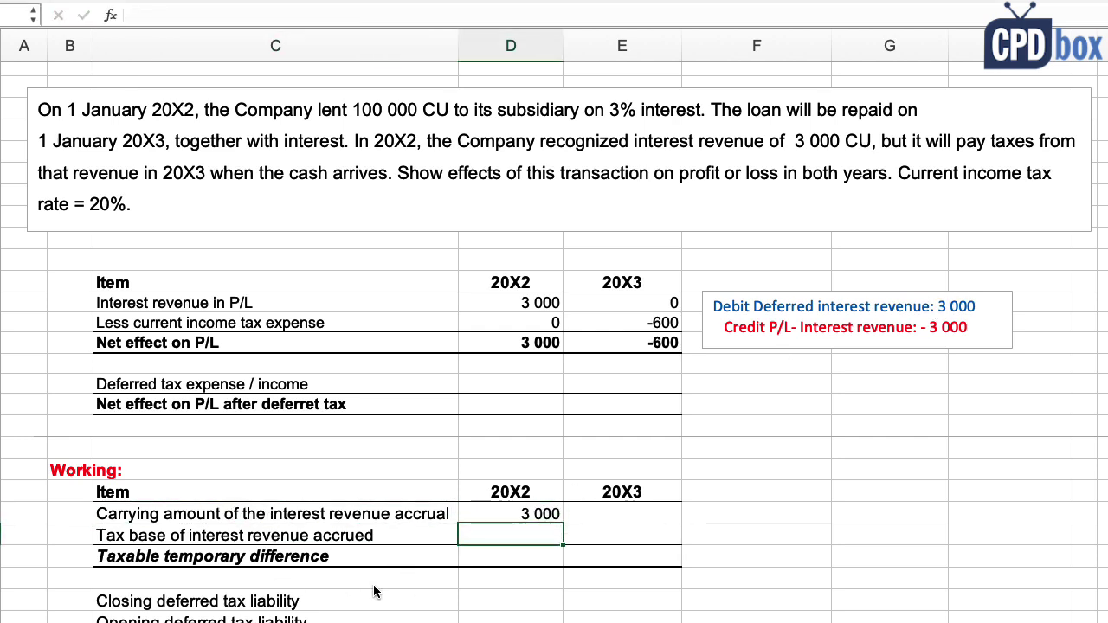
pyautogui.write('0')
pyautogui.press('Return')
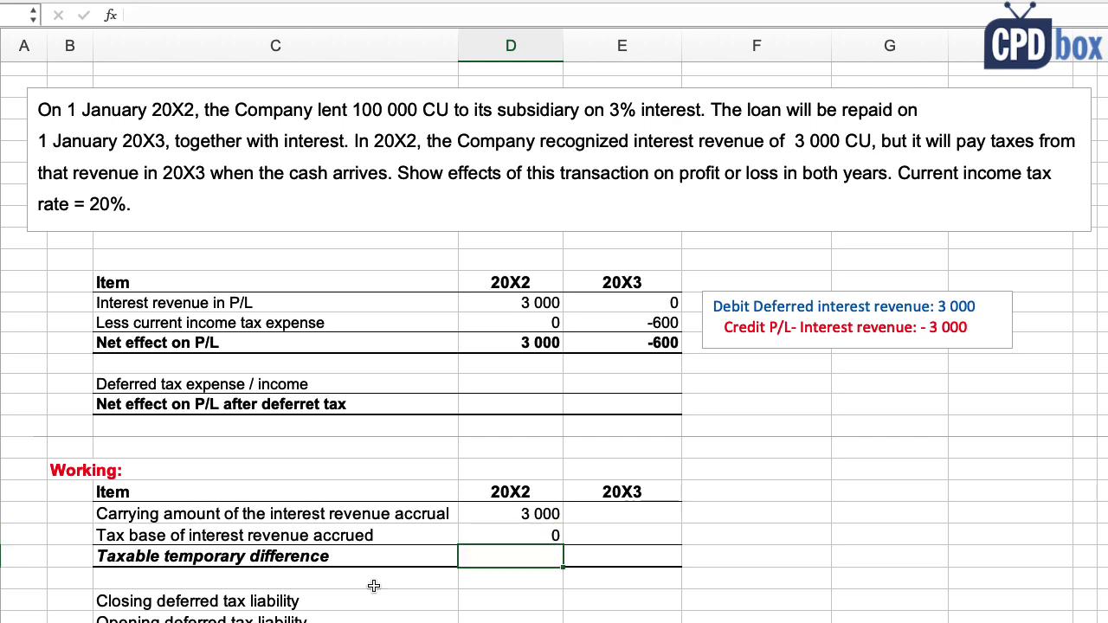
# - Calculate the 20X2 taxable temporary difference as carrying amount minus tax base, using =D22-D23
pyautogui.click(318, 536)
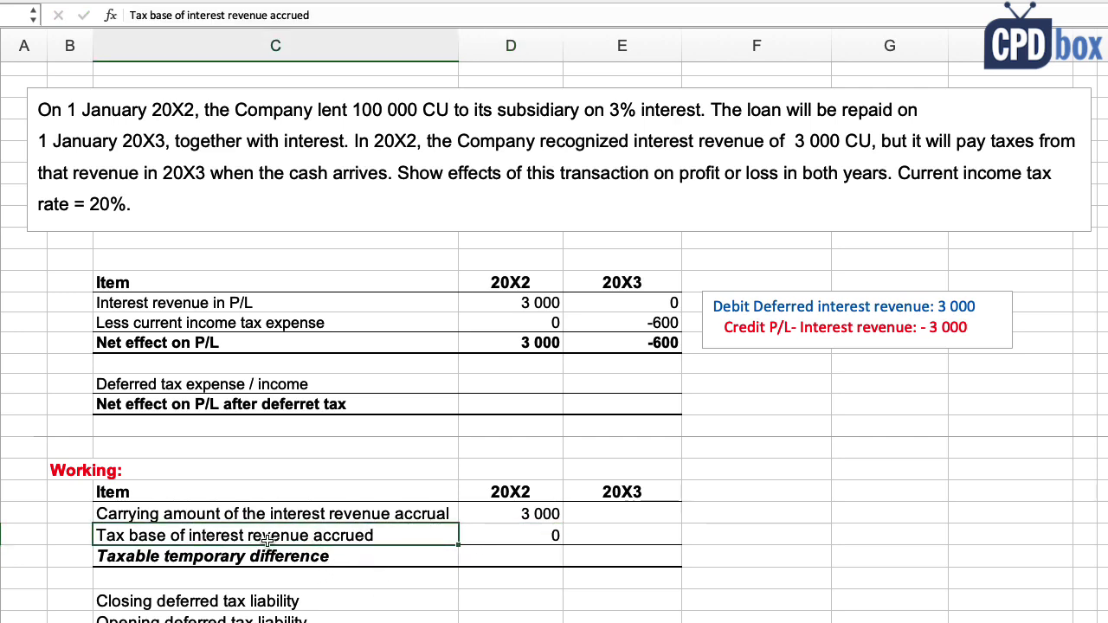
pyautogui.click(494, 556)
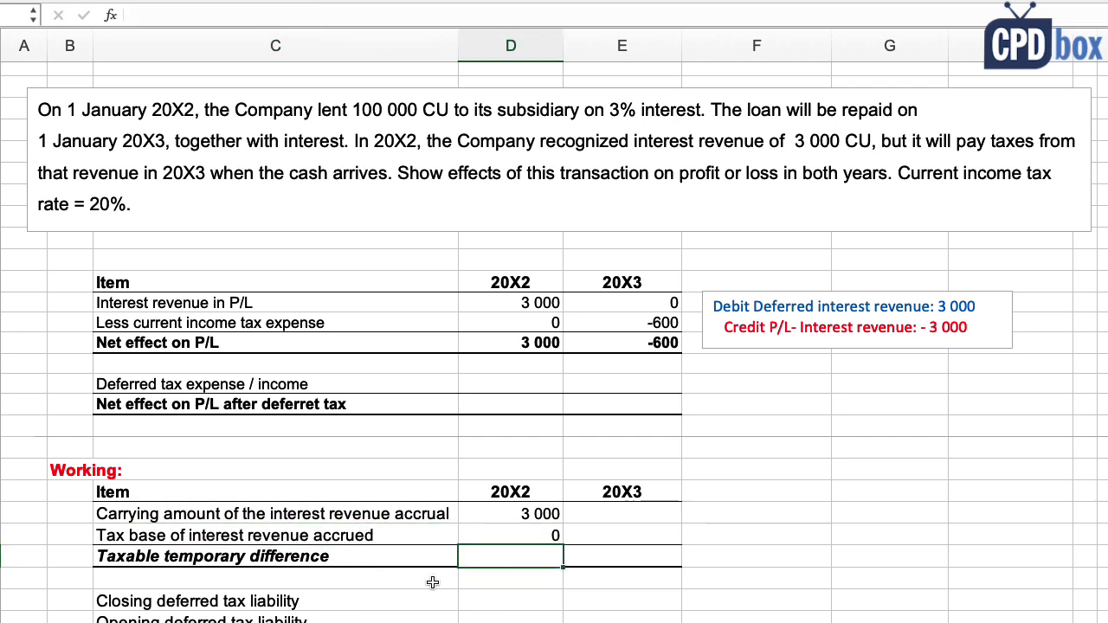
pyautogui.write('=')
pyautogui.press('Up')
pyautogui.press('Up')
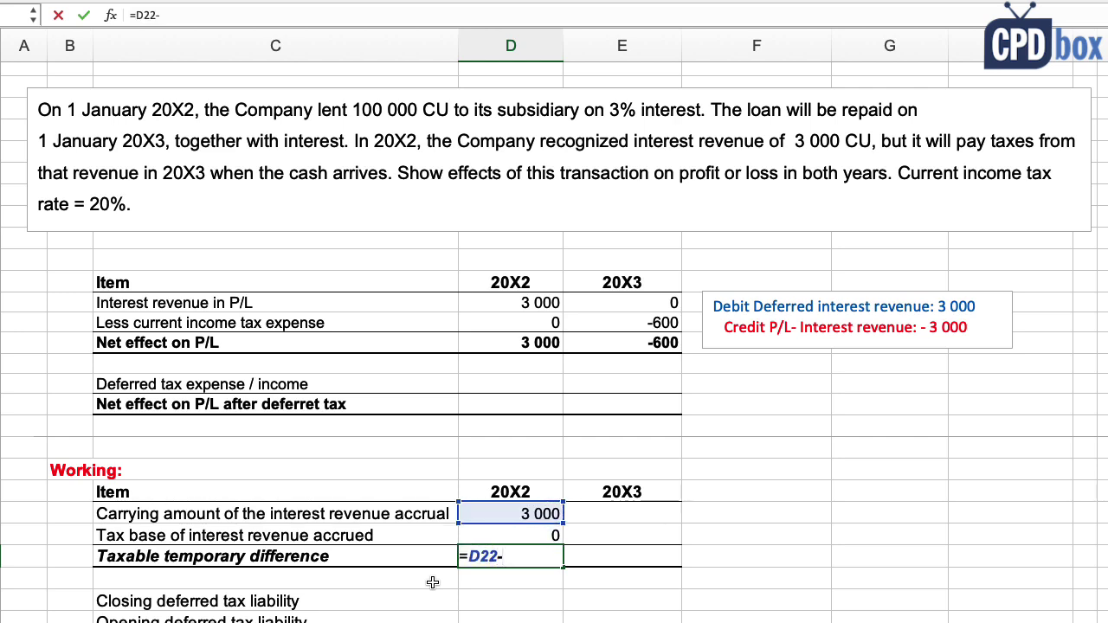
pyautogui.write('D23')
pyautogui.press('Return')
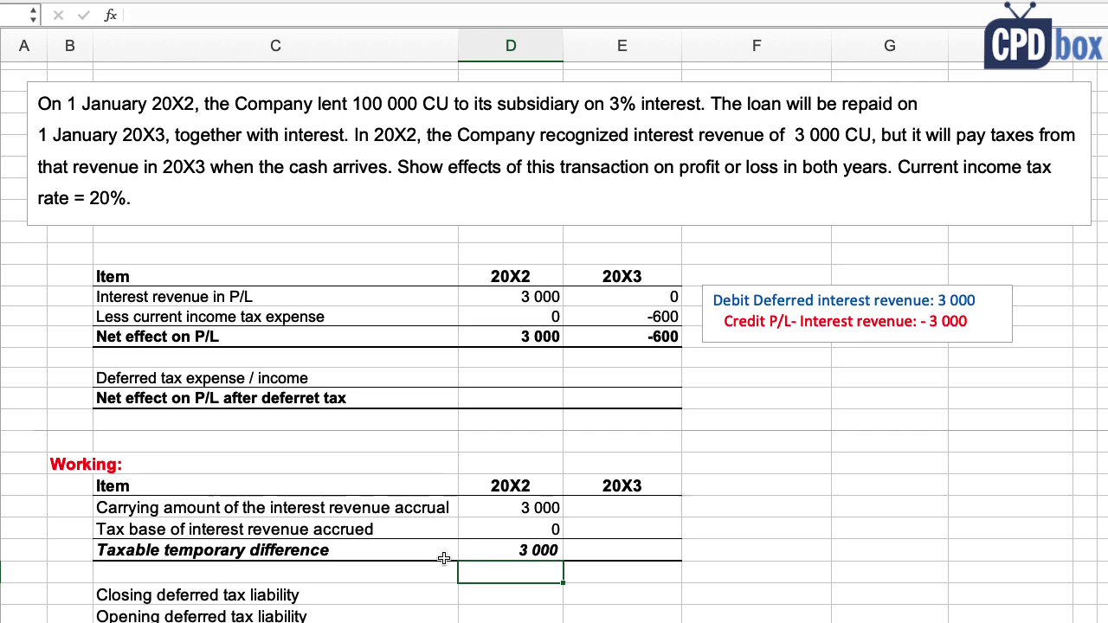
# - Check the 20X2 taxable temporary difference against the carrying amount and tax base of the accrued interest
pyautogui.scroll(-3, 433, 588)
pyautogui.click(469, 540)
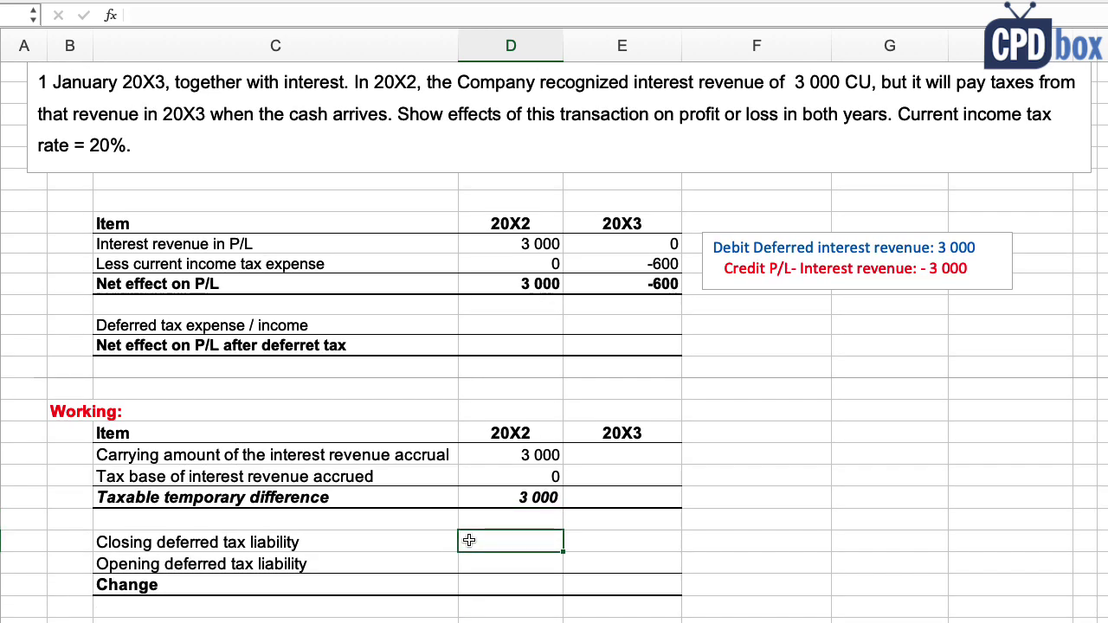
pyautogui.click(500, 498)
pyautogui.click(484, 456)
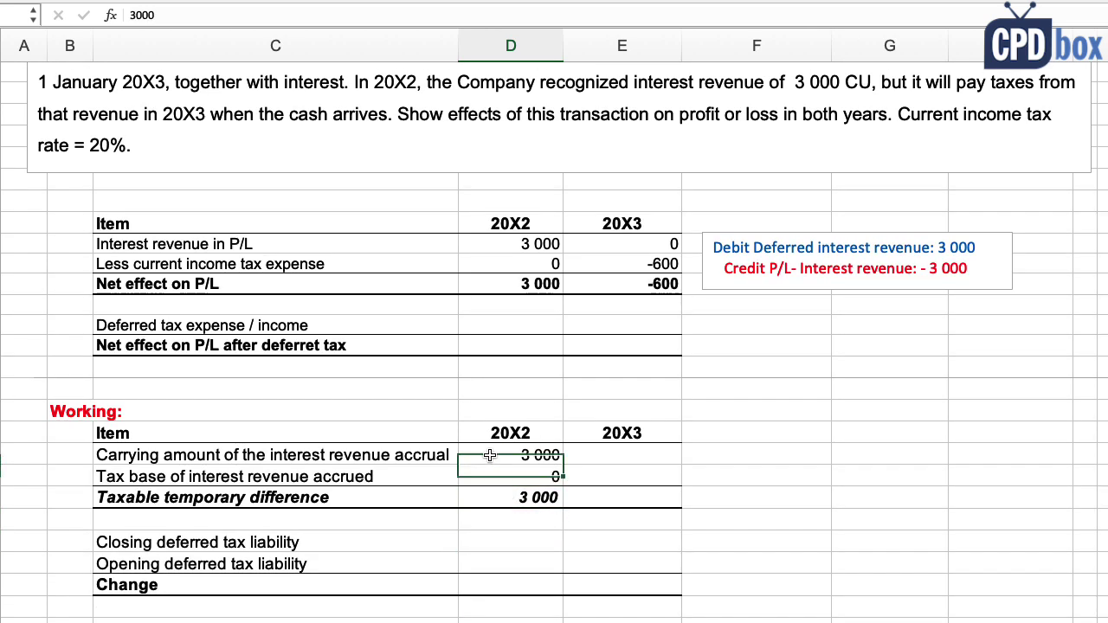
pyautogui.click(554, 475)
pyautogui.click(554, 458)
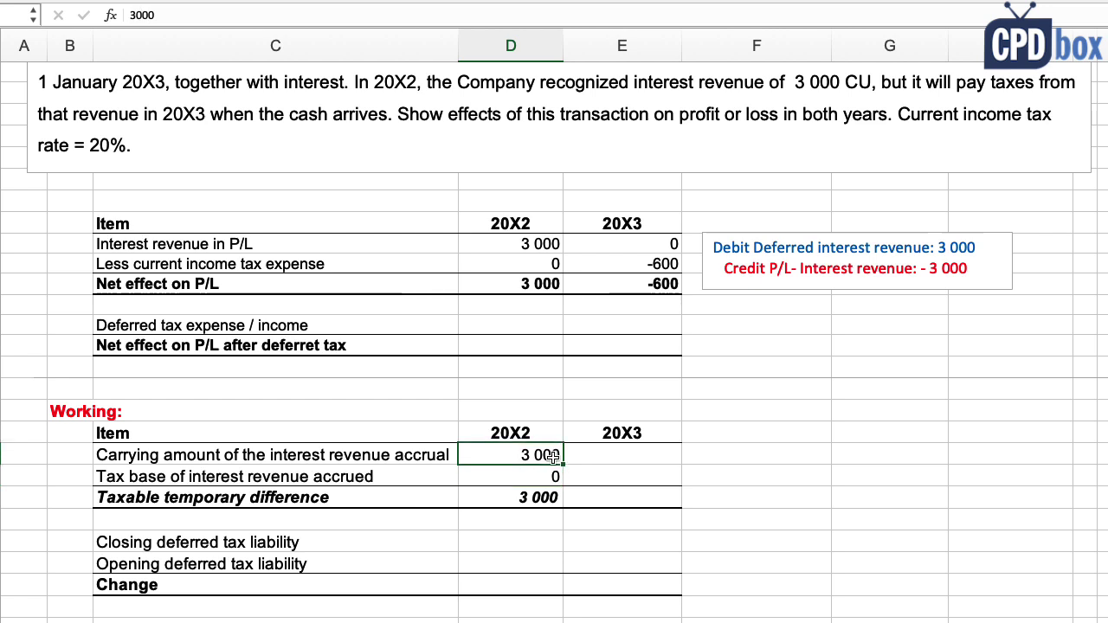
pyautogui.click(541, 478)
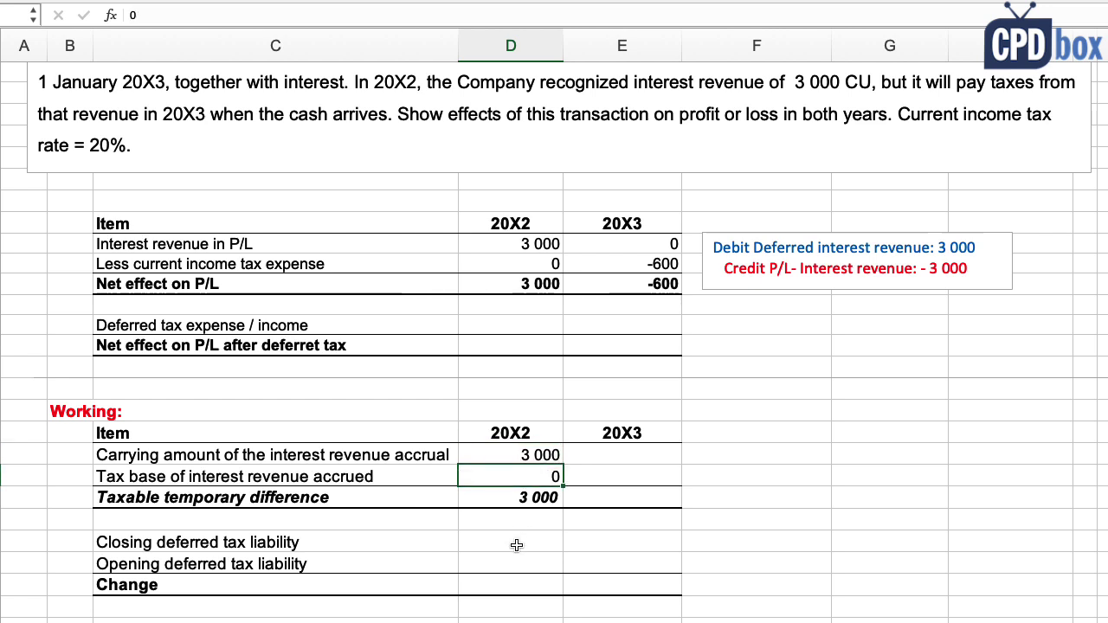
# - Calculate the 20X2 closing deferred tax liability as the negative temporary difference times 20%, using =-D24*20%
pyautogui.click(516, 543)
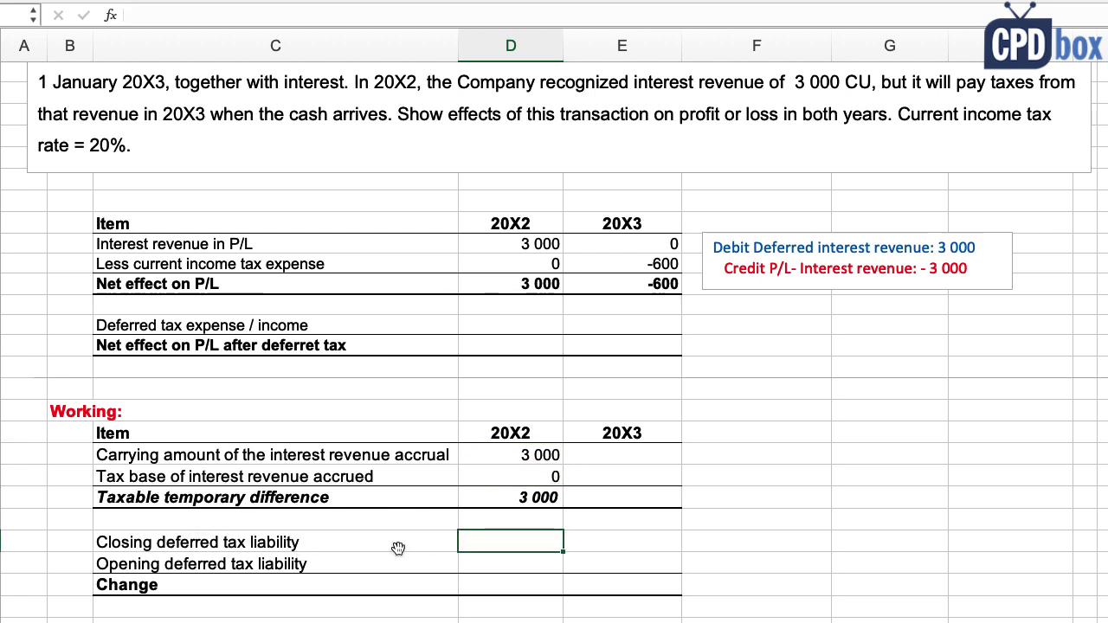
pyautogui.write('=')
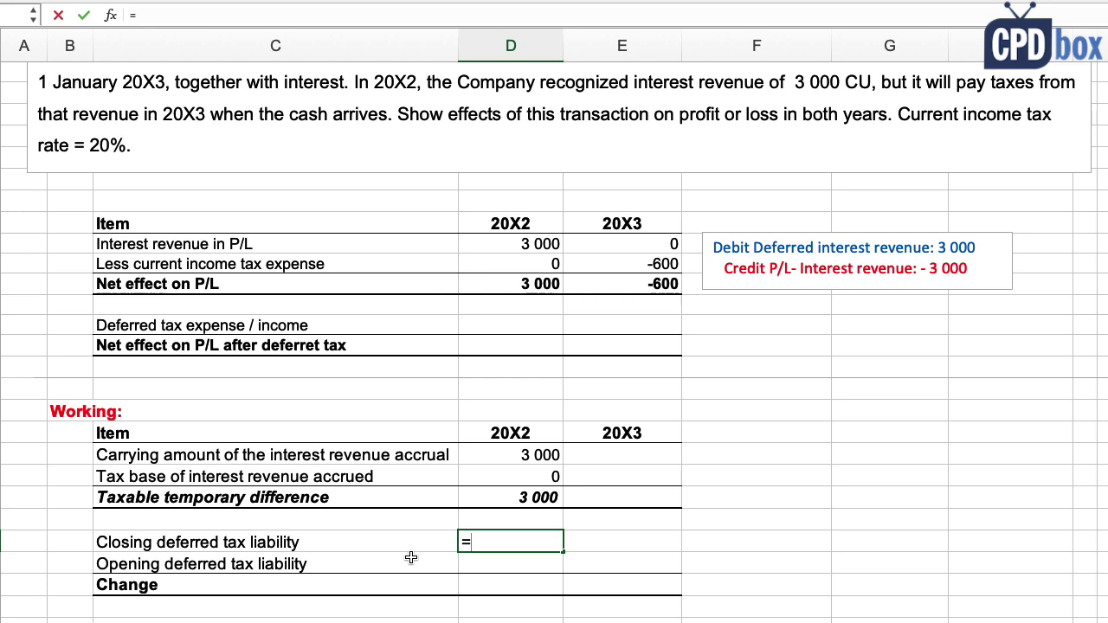
pyautogui.press('Up')
pyautogui.press('Up')
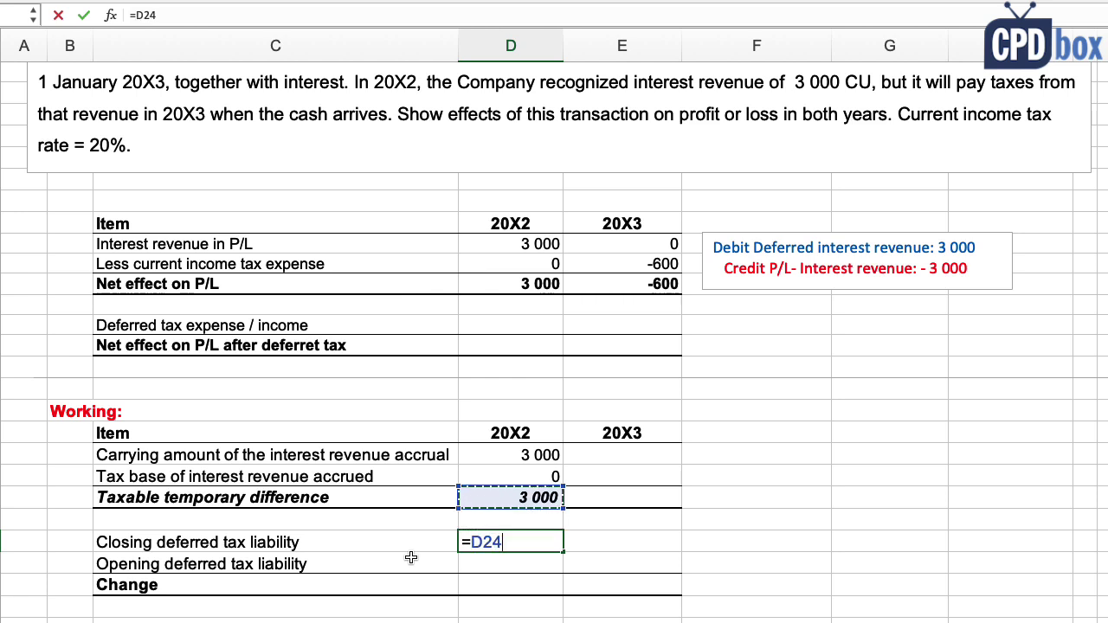
pyautogui.write('*20%')
pyautogui.press('Home')
pyautogui.press('Right')
pyautogui.write('-')
pyautogui.press('Return')
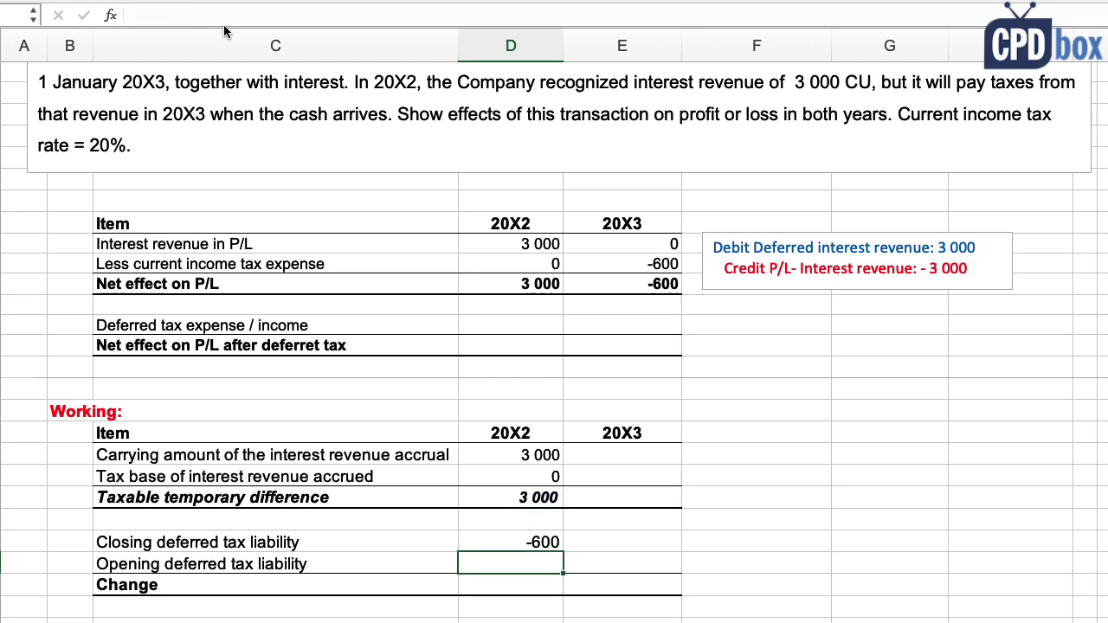
pyautogui.press('Up')
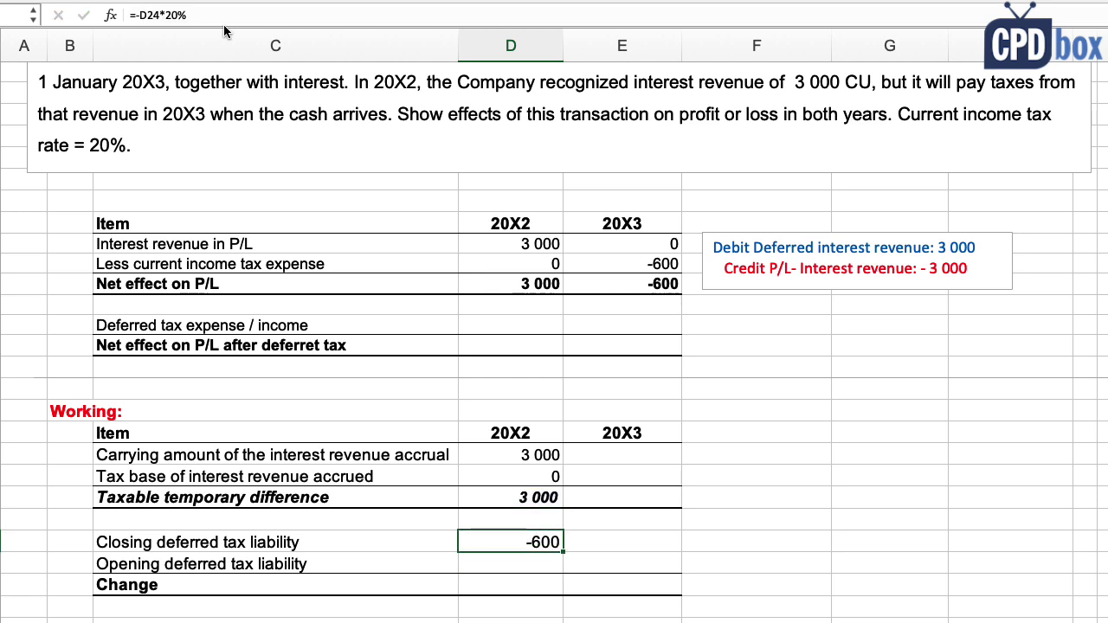
# - Enter 0 as the 20X2 opening deferred tax liability
pyautogui.click(301, 564)
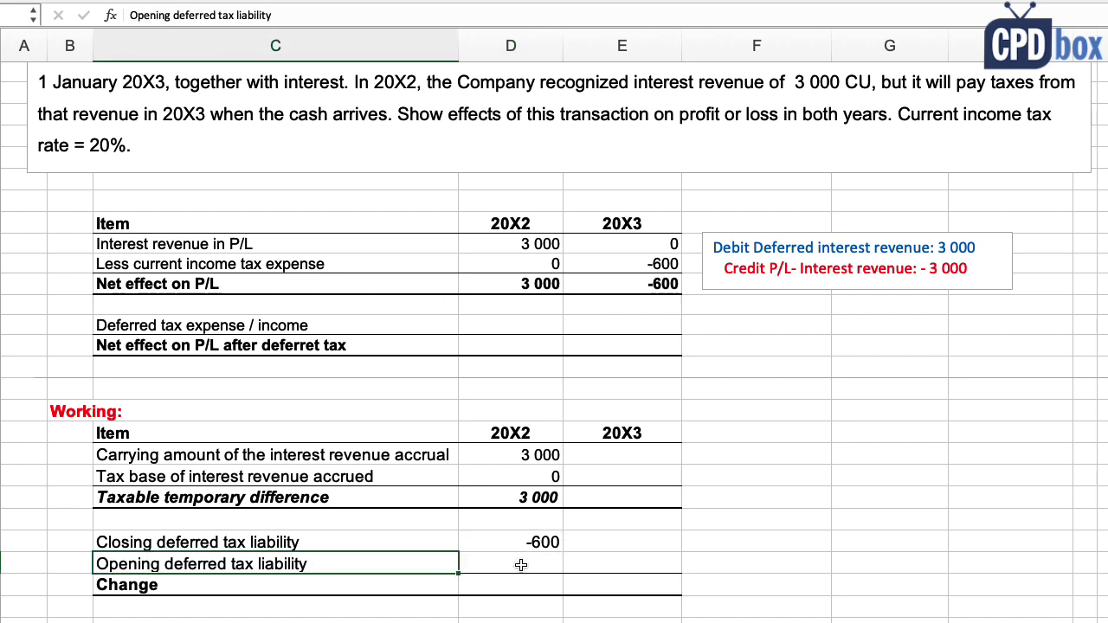
pyautogui.click(524, 564)
pyautogui.write('0')
pyautogui.press('Return')
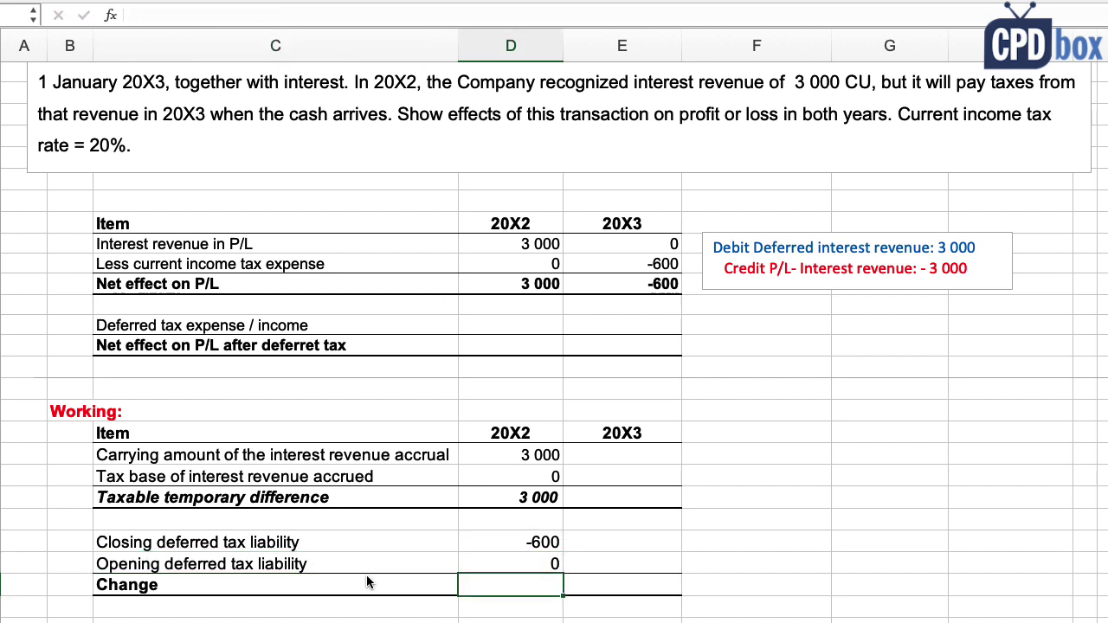
# - Calculate the 20X2 change in deferred tax liability as closing minus opening balance, using =D26-D27
pyautogui.write('=')
pyautogui.press('Up')
pyautogui.press('Up')
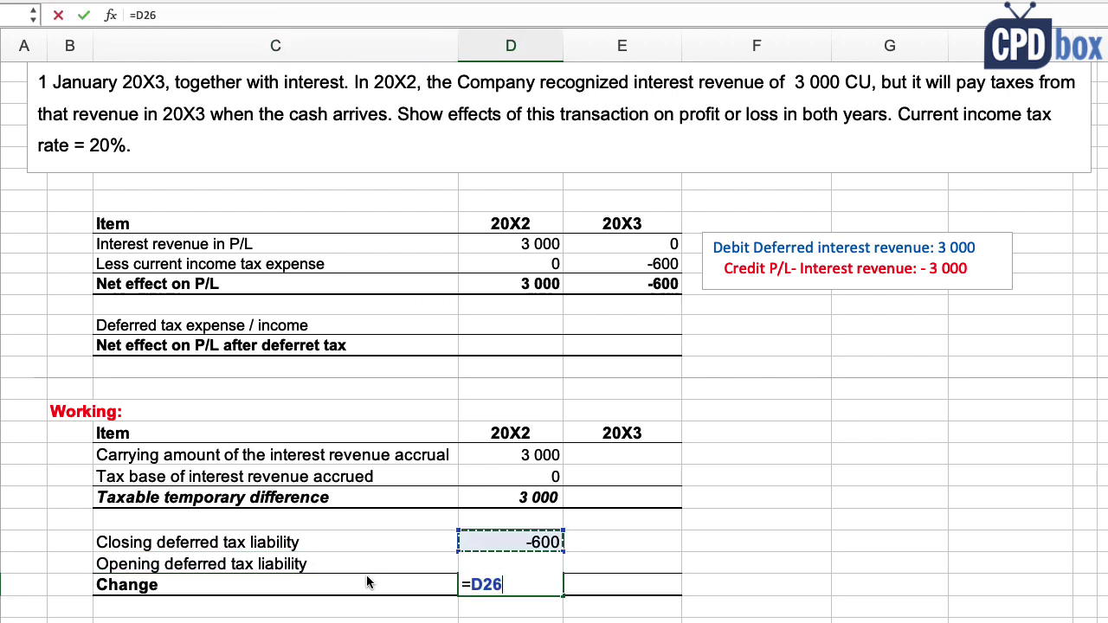
pyautogui.write('-')
pyautogui.press('Up')
pyautogui.press('Return')
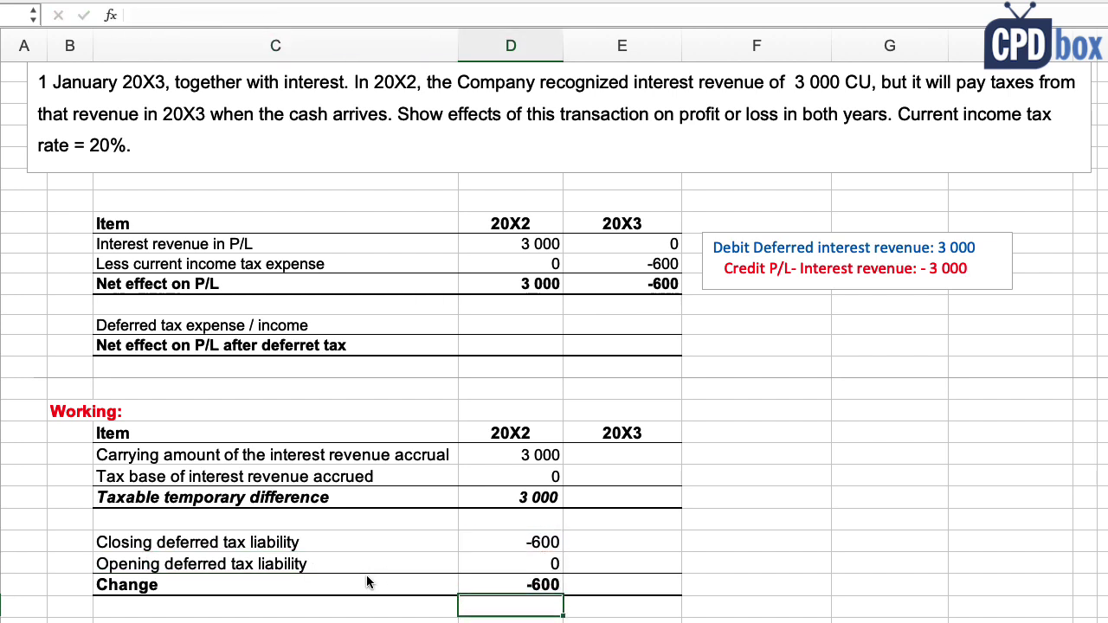
pyautogui.click(514, 577)
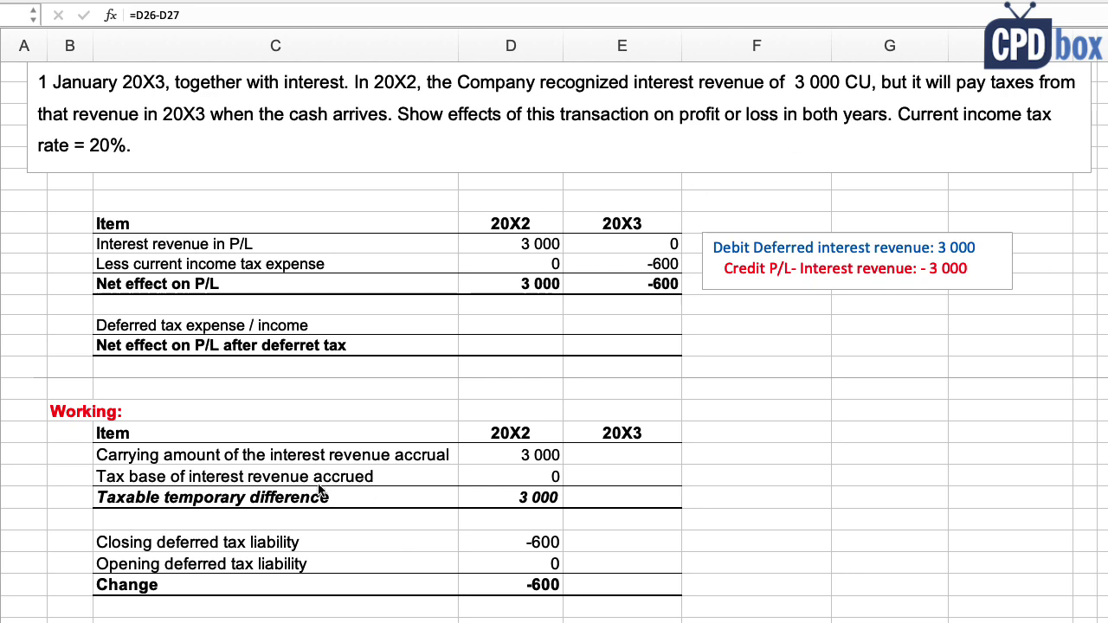
# - Enter -600 as the 20X2 deferred tax expense in the P/L table, in line with the 20X2 journal entry
pyautogui.scroll(1, 407, 545)
pyautogui.click(497, 601)
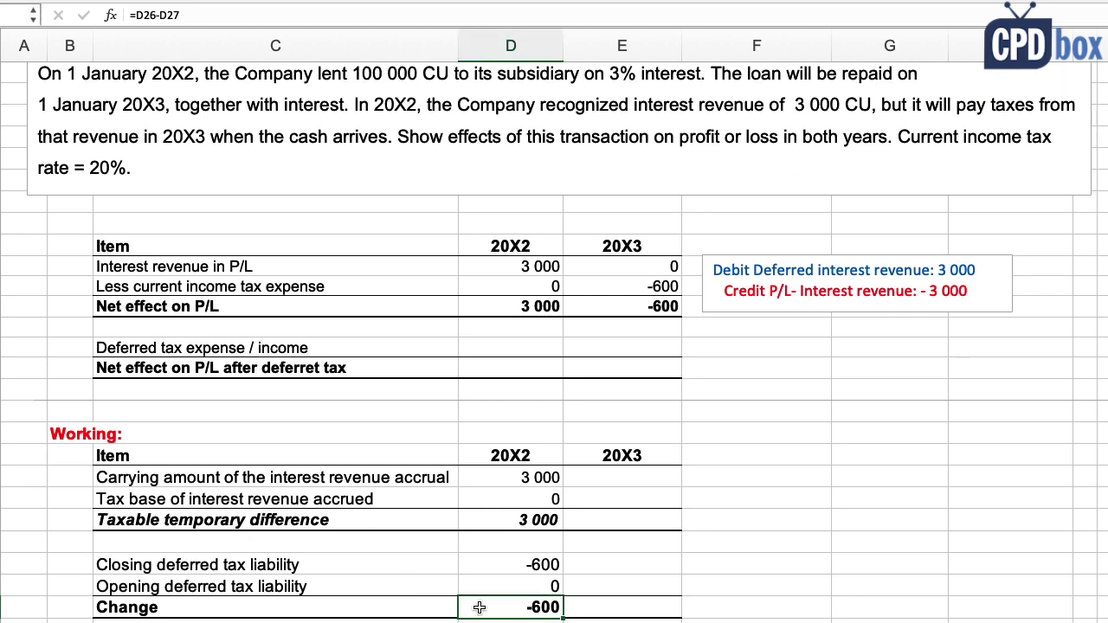
pyautogui.scroll(-1, 485, 601)
pyautogui.scroll(-5, 479, 608)
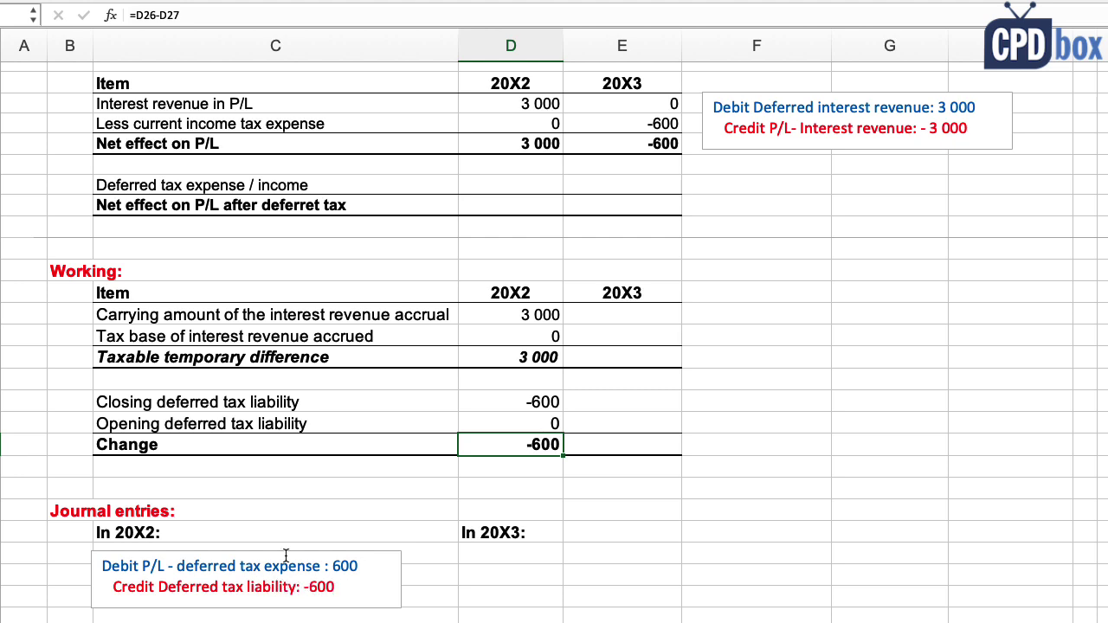
pyautogui.scroll(2, 286, 548)
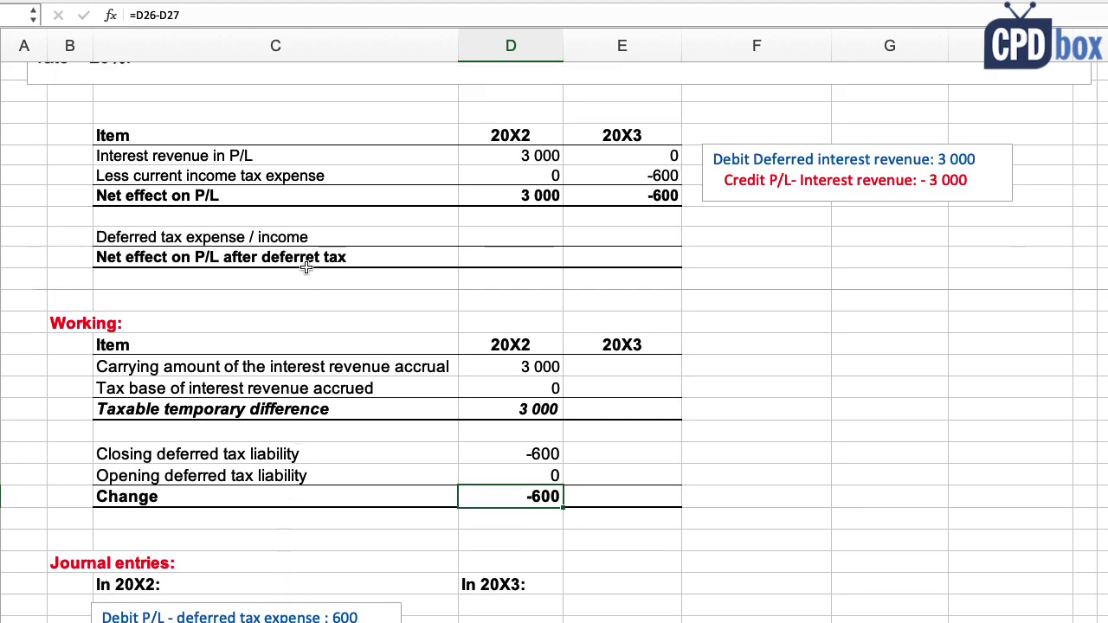
pyautogui.click(305, 237)
pyautogui.click(472, 236)
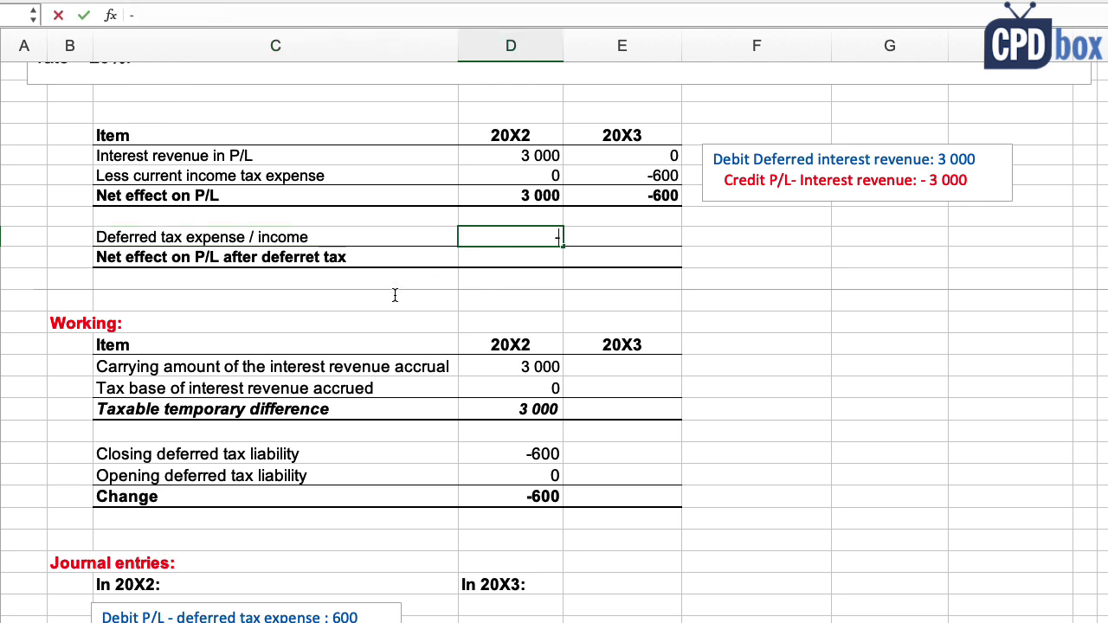
pyautogui.write('-600')
pyautogui.press('Return')
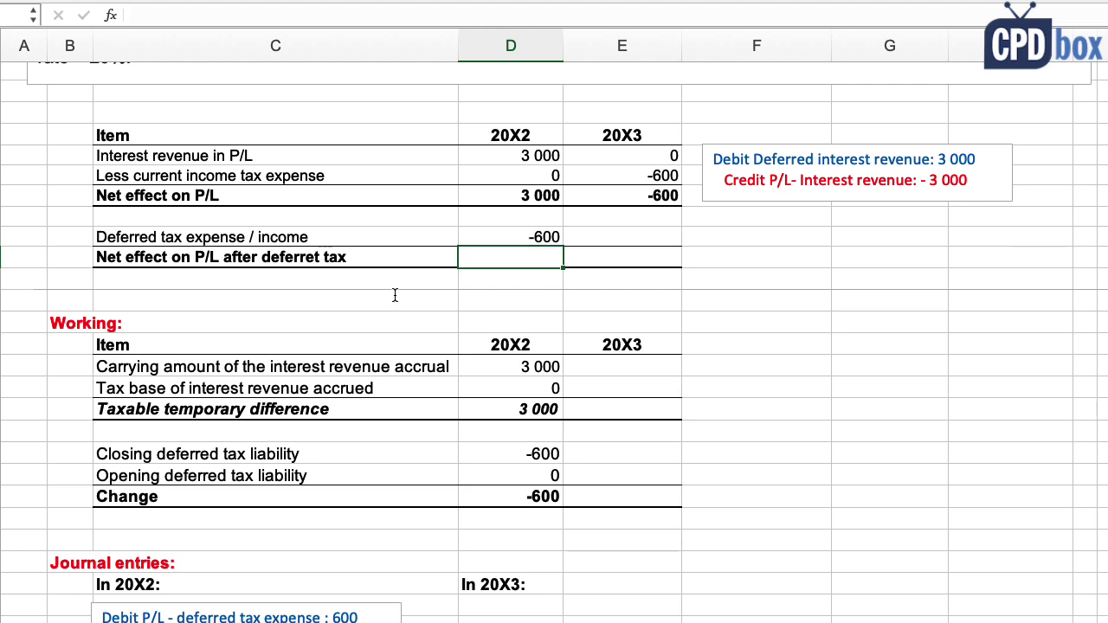
# - Calculate the 20X2 net effect on P/L after deferred tax with =D16+D14 and check the two amounts it adds
pyautogui.write('=')
pyautogui.press('Up')
pyautogui.write('+')
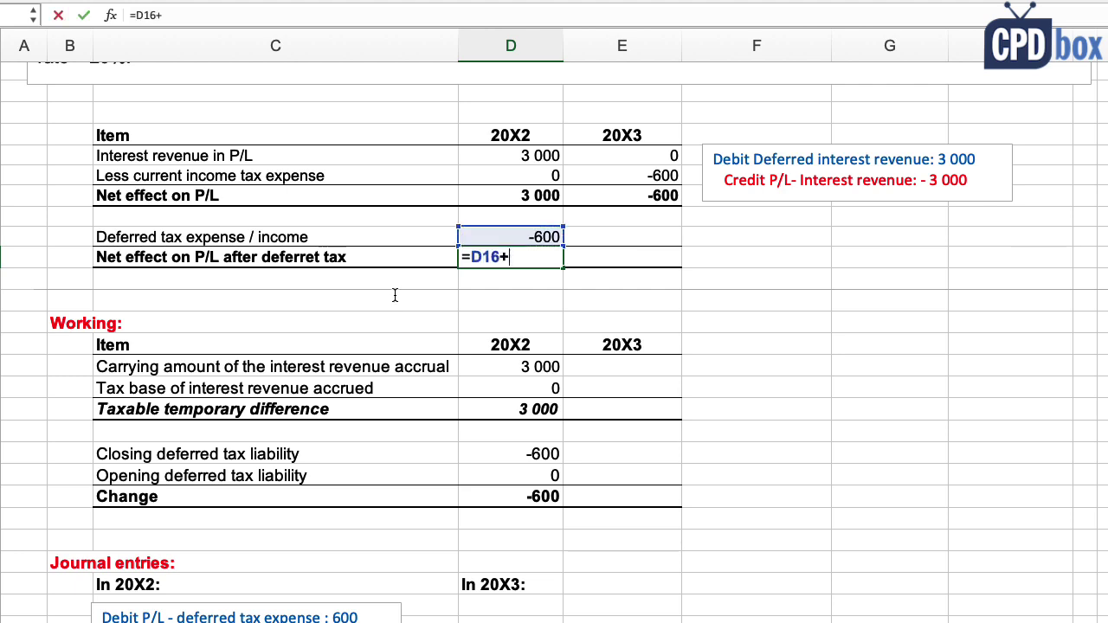
pyautogui.press('Up')
pyautogui.press('Up')
pyautogui.press('Up')
pyautogui.press('Return')
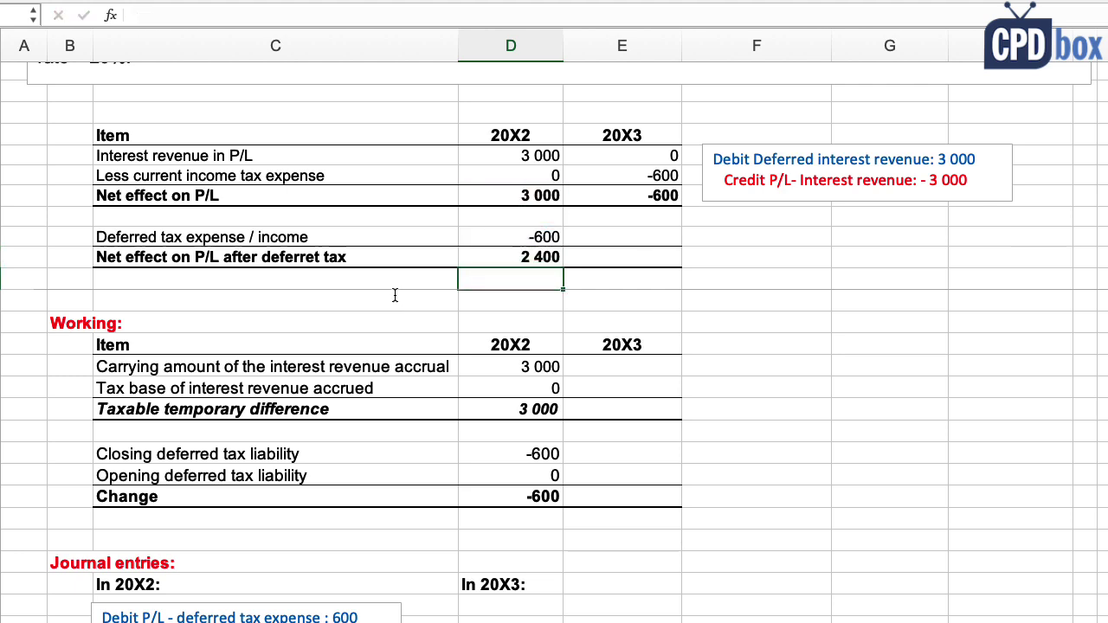
pyautogui.click(505, 252)
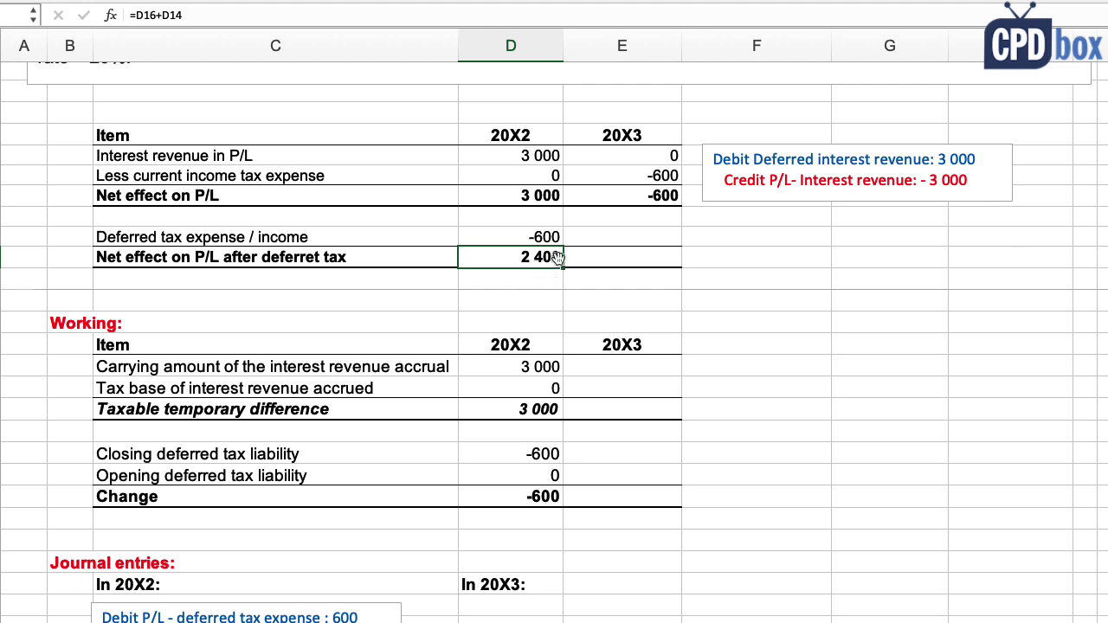
pyautogui.click(517, 195)
pyautogui.click(489, 235)
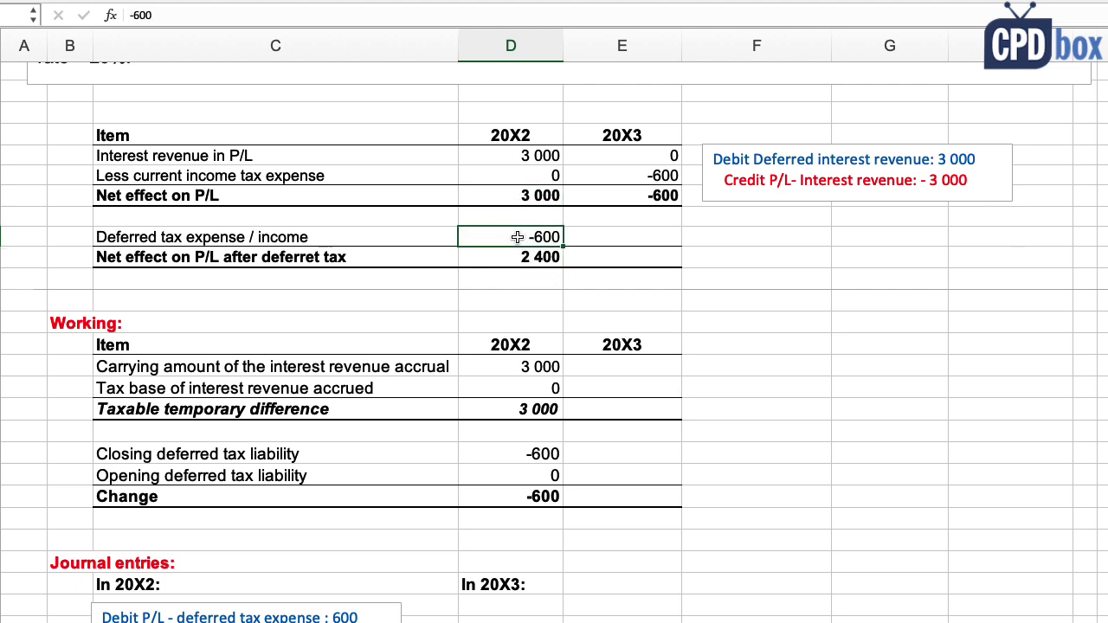
pyautogui.click(496, 256)
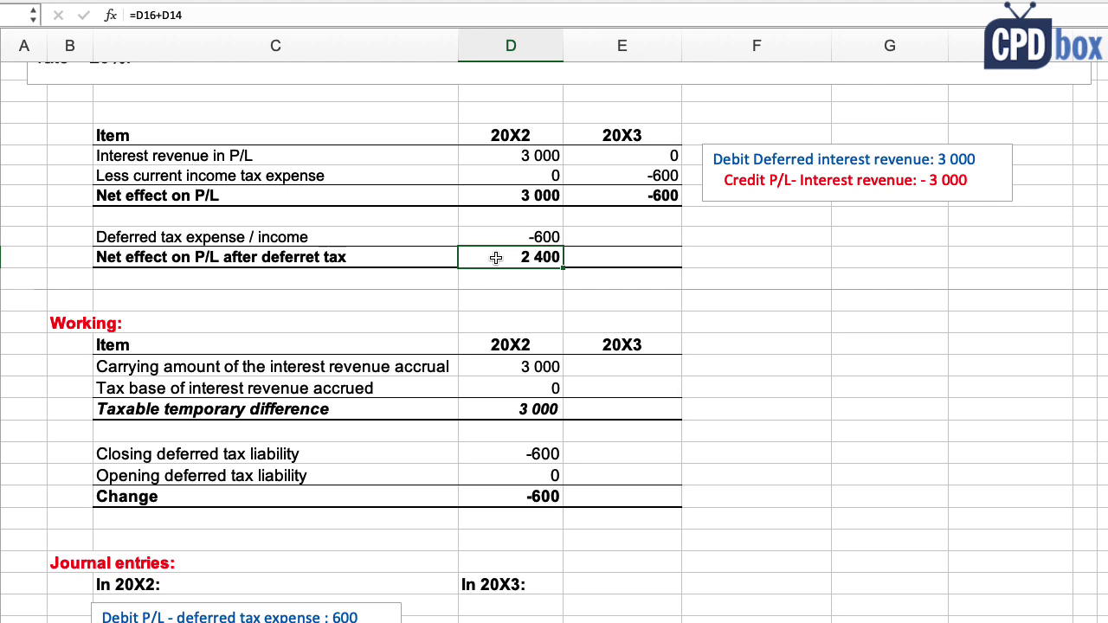
# - Paste the repayment journal entry below the interest entry: debit Bank account 103 000, credit Loan receivable -100 000, credit Deferred interest revenue -3 000
pyautogui.press('super+v')
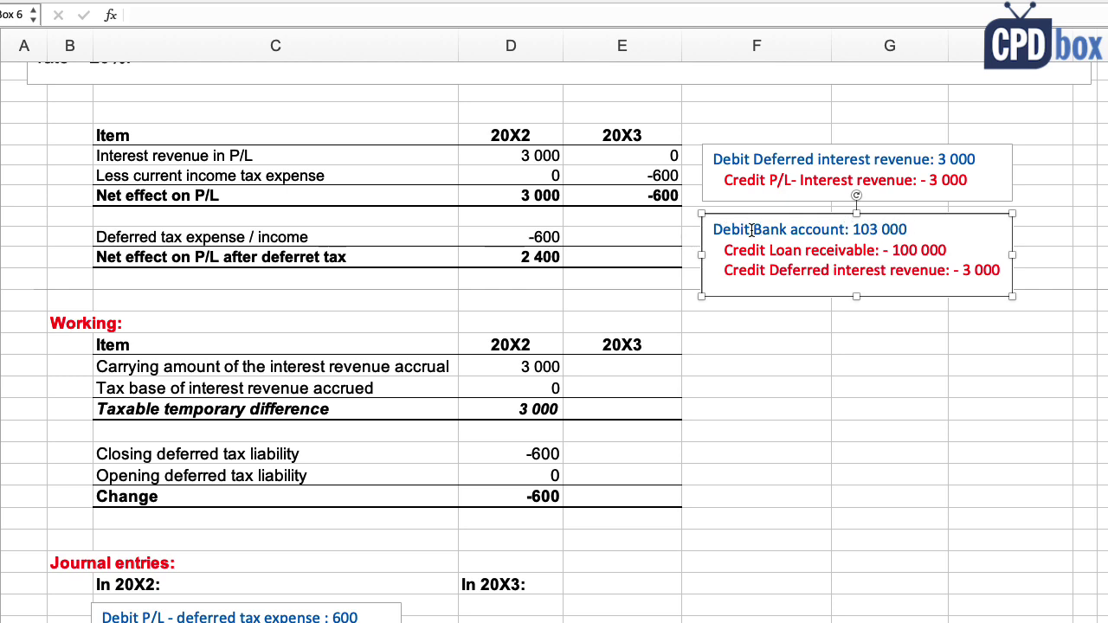
pyautogui.click(1037, 276)
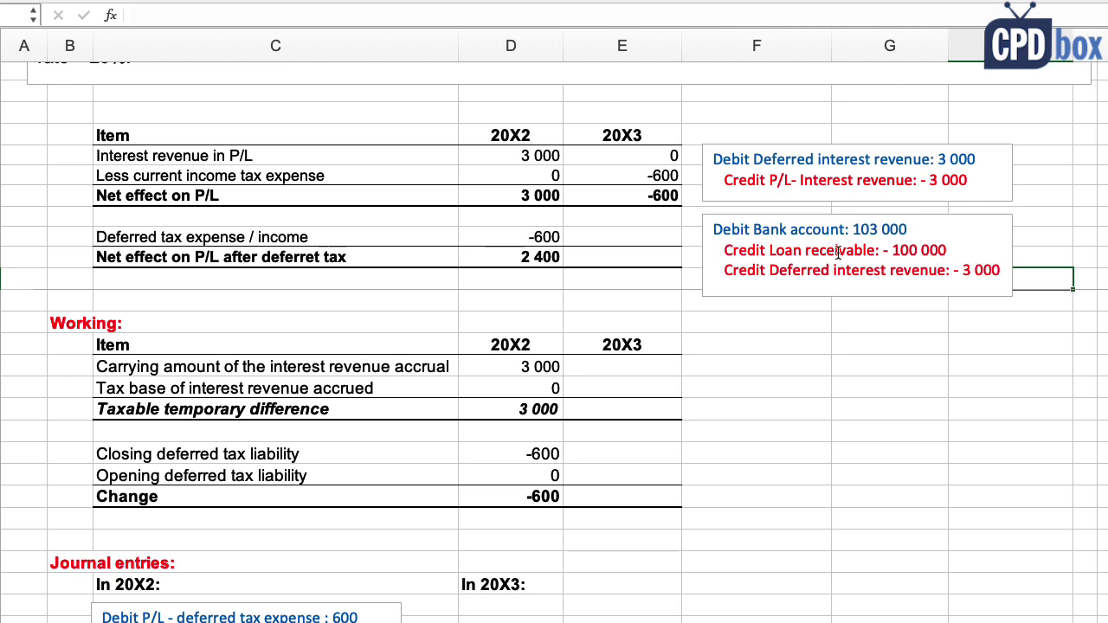
pyautogui.click(884, 249)
pyautogui.write('-')
# - Enter 0 as the 20X3 carrying amount of the interest revenue accrual
pyautogui.click(356, 365)
pyautogui.click(606, 366)
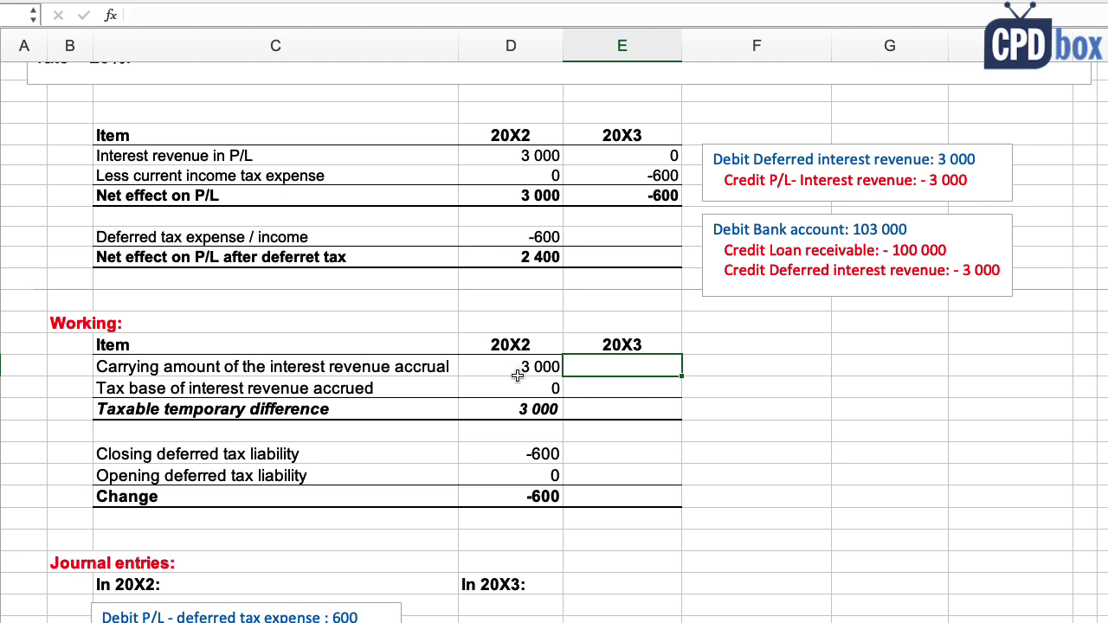
pyautogui.write('0')
pyautogui.press('Return')
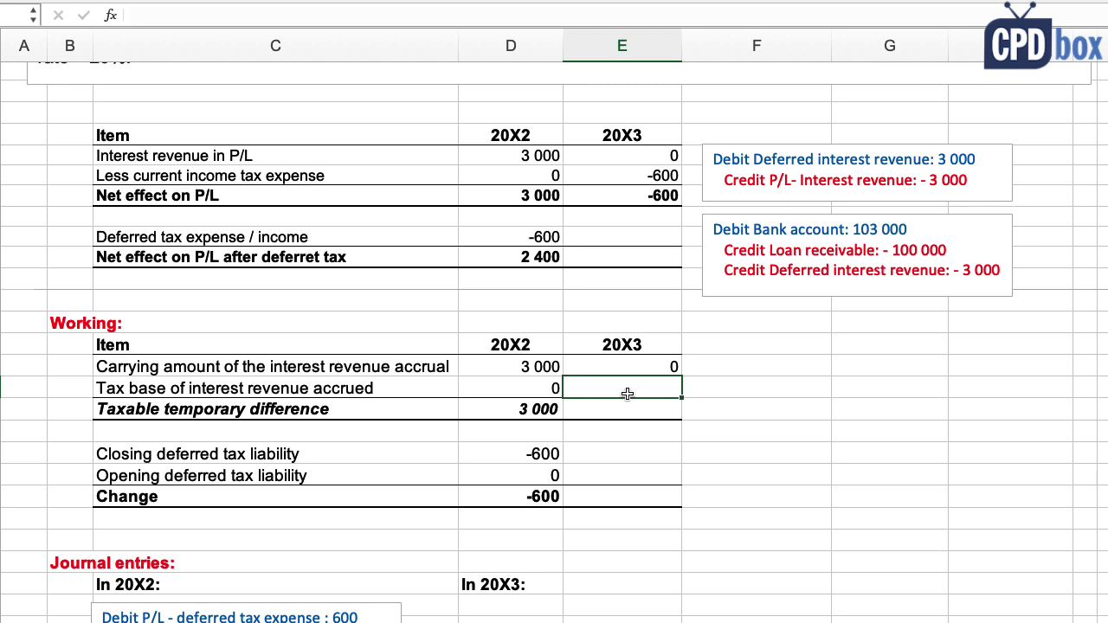
# - Enter 0 as the 20X3 tax base of interest revenue accrued and calculate the 20X3 taxable temporary difference with =E22-E23
pyautogui.write('0')
pyautogui.press('Return')
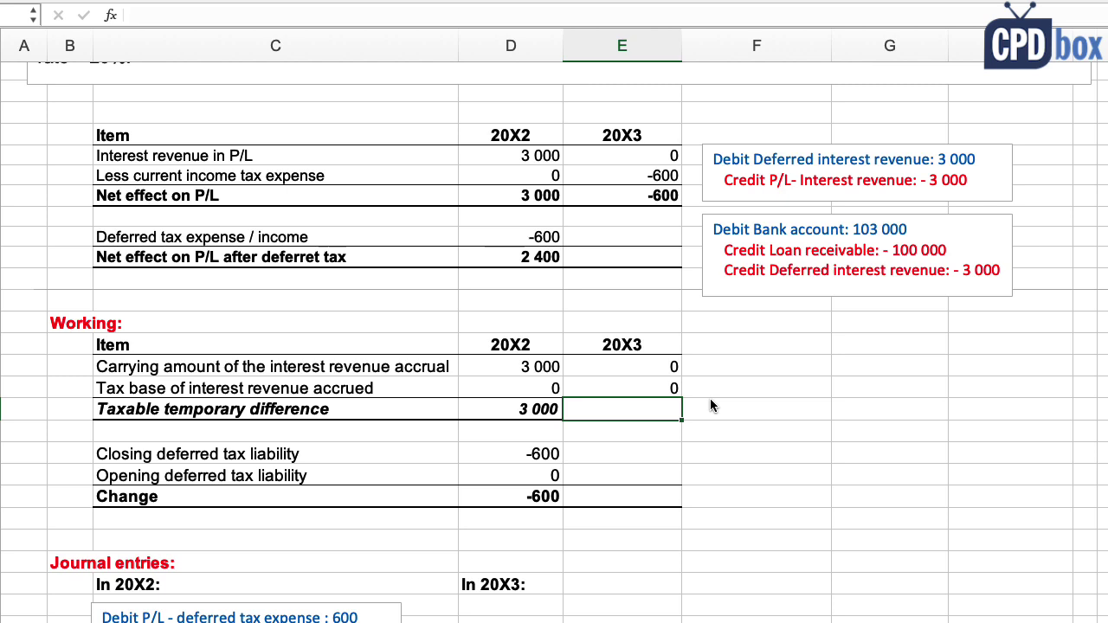
pyautogui.press('Left')
pyautogui.press('Right')
pyautogui.write('=')
pyautogui.press('Up')
pyautogui.press('Up')
pyautogui.write('-')
pyautogui.press('Up')
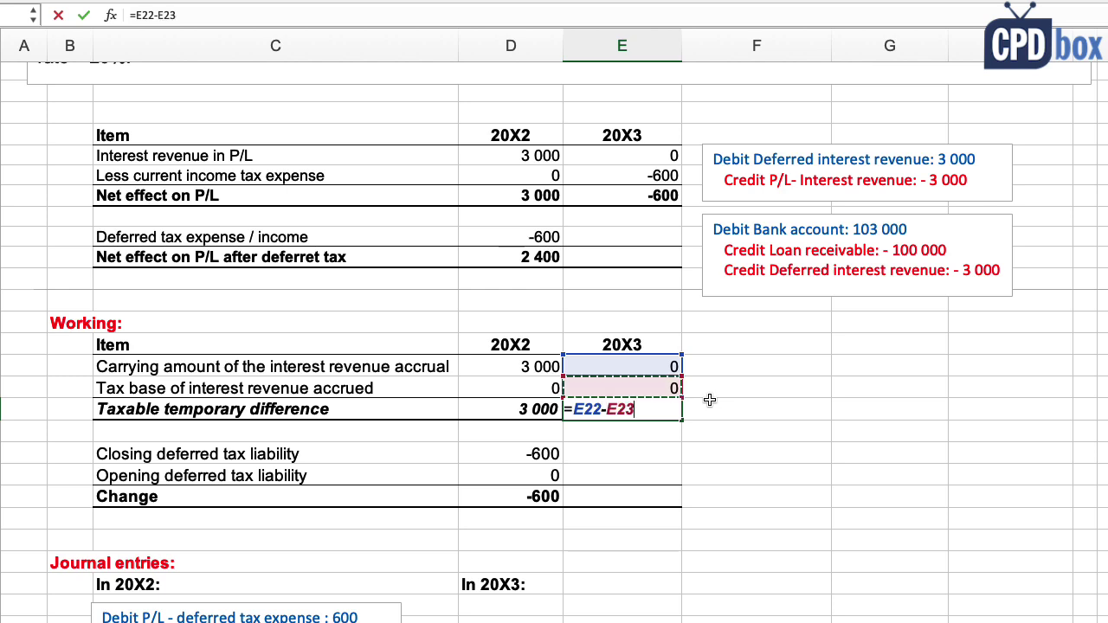
pyautogui.press('Return')
pyautogui.click(658, 411)
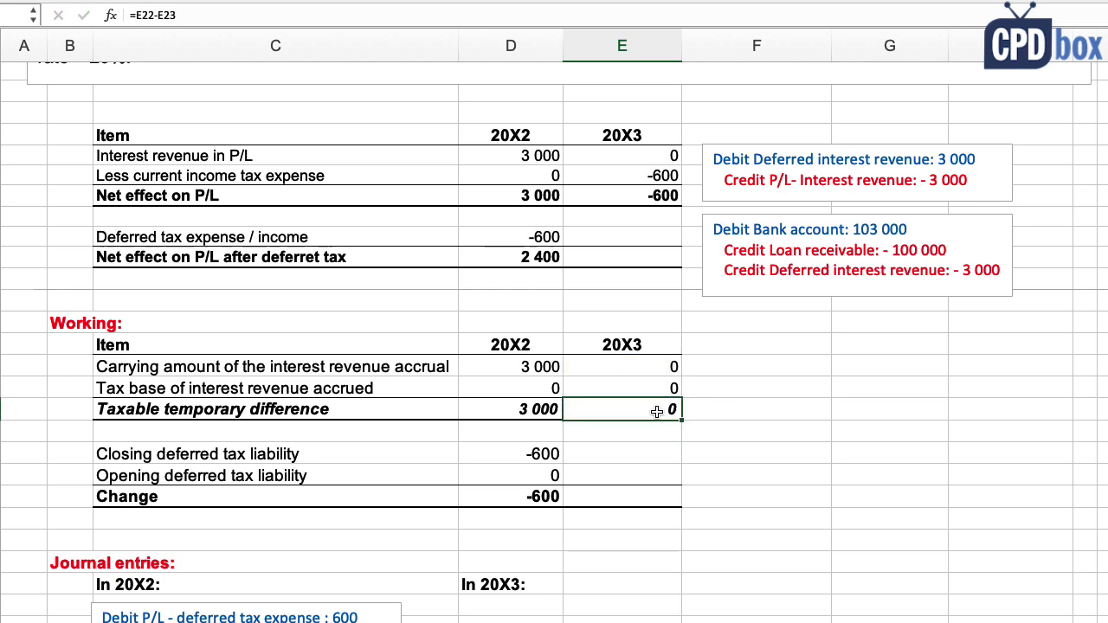
# - Extend the 20X2 closing deferred tax liability formula to the 20X3 column
pyautogui.click(229, 454)
pyautogui.click(617, 454)
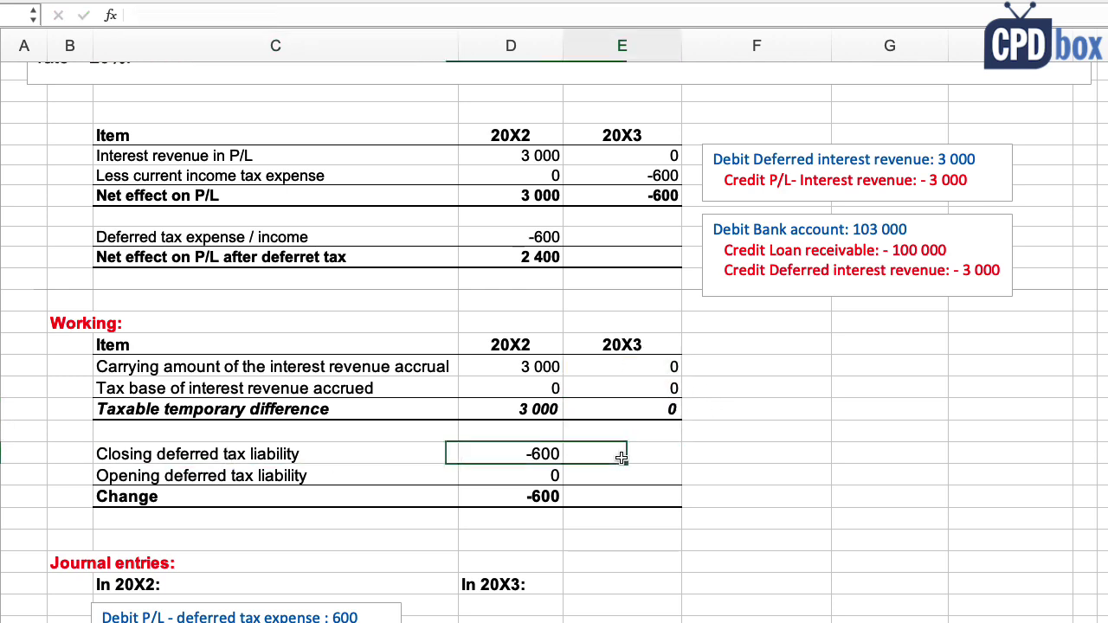
pyautogui.click(516, 454)
pyautogui.moveTo(563, 464); pyautogui.dragTo(617, 459)
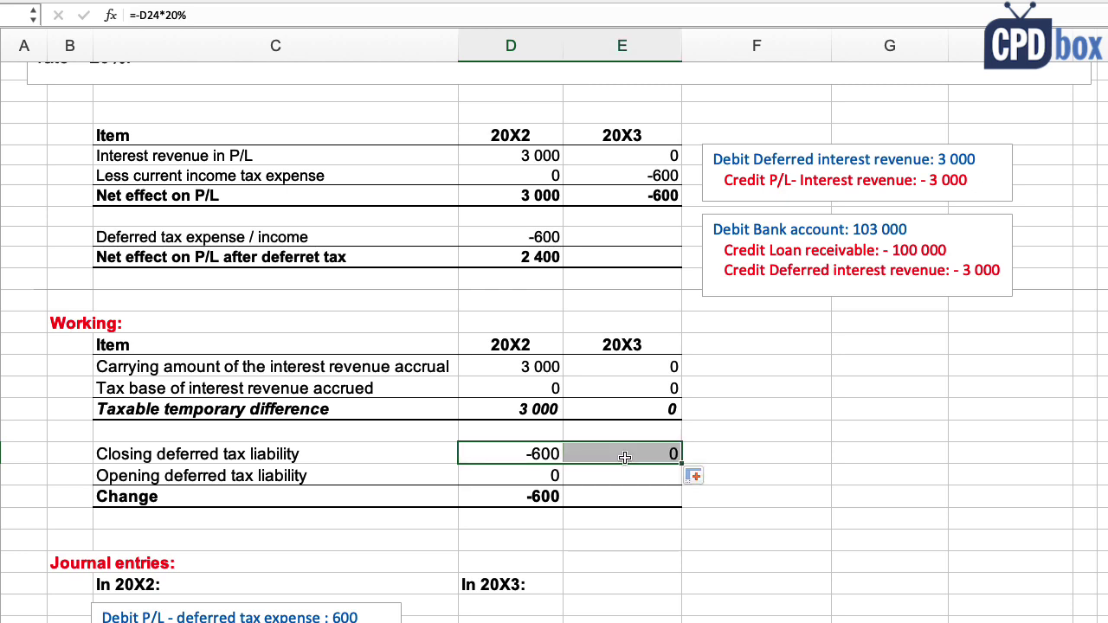
pyautogui.click(619, 453)
# - Link the 20X3 opening deferred tax liability to the 20X2 closing deferred tax liability in D26
pyautogui.click(507, 452)
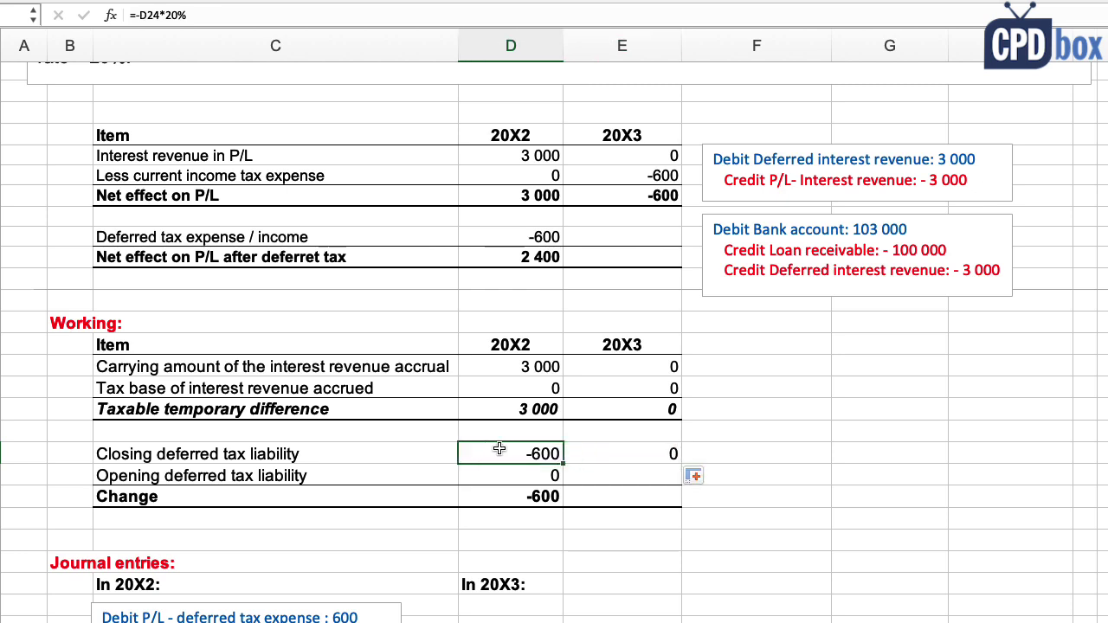
pyautogui.click(598, 480)
pyautogui.write('=')
pyautogui.press('Up')
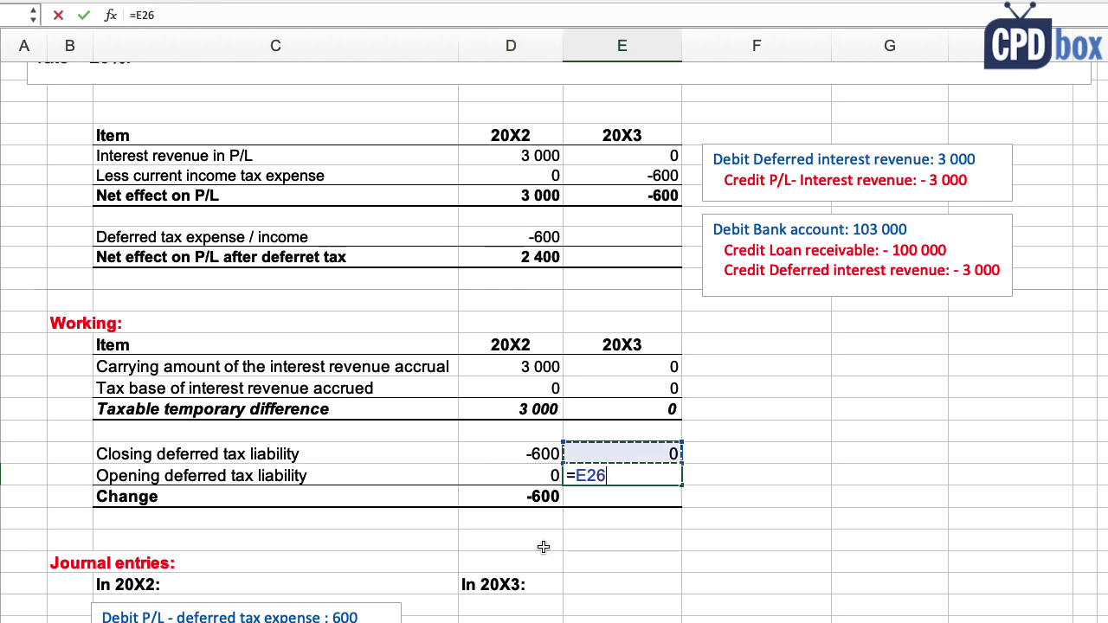
pyautogui.press('Left')
pyautogui.press('Return')
# - Copy the 20X2 formula for the change in deferred tax liability to 20X3, giving =E26-E27
pyautogui.press('Left')
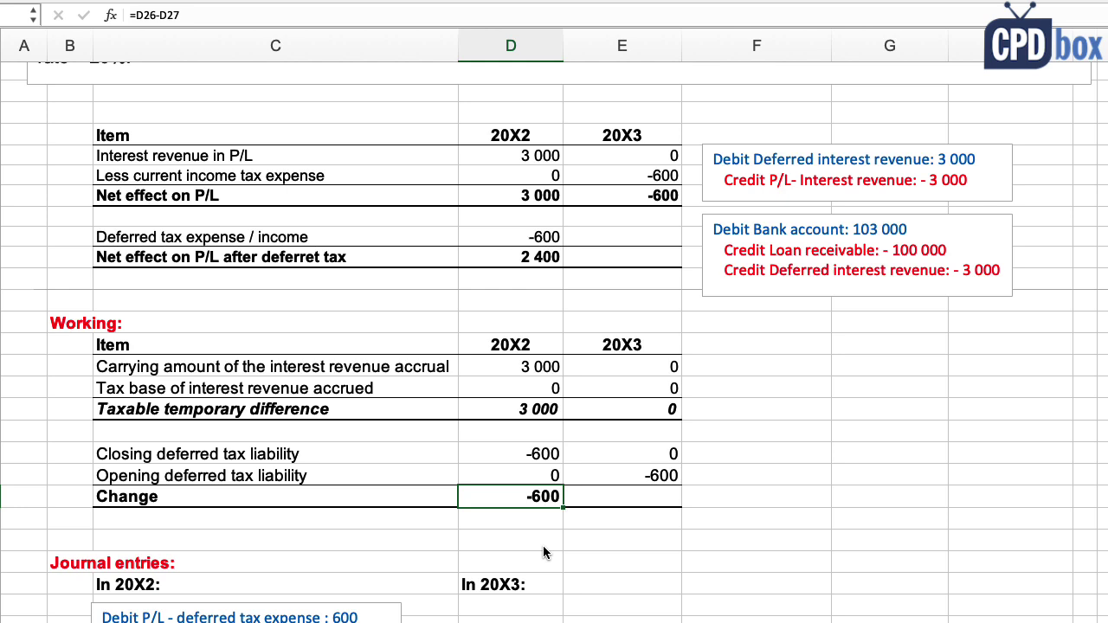
pyautogui.hotkey('ctrl', 'c')
pyautogui.press('Right')
pyautogui.hotkey('ctrl', 'v')
pyautogui.press('Escape')
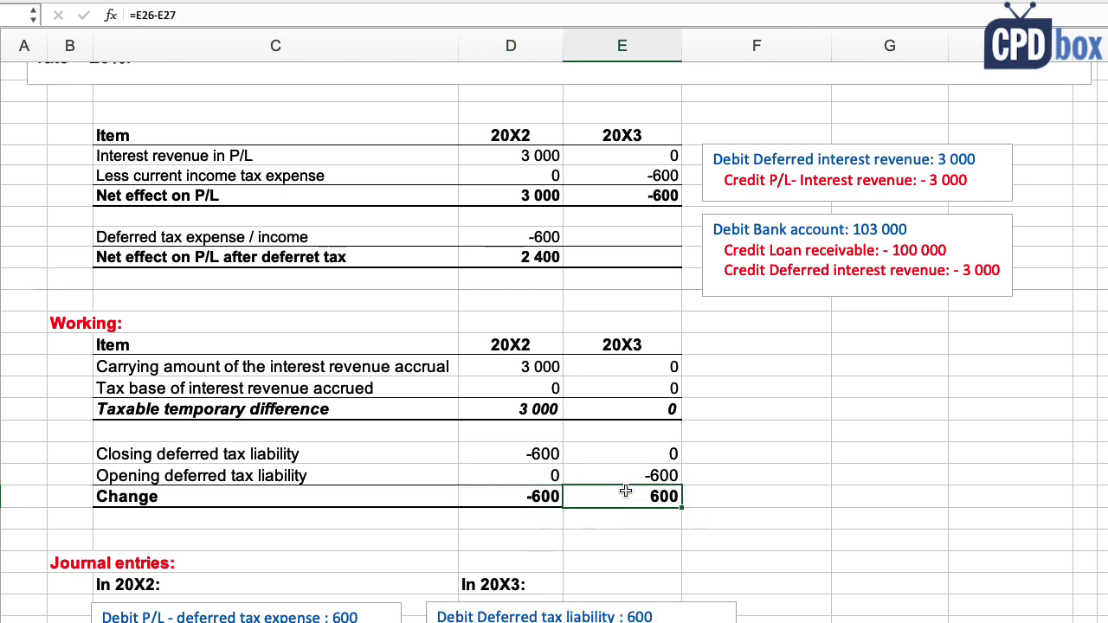
# - Review the 20X3 deferred tax journal entry and enter =600 as the matching 20X3 deferred tax income in the P/L table
pyautogui.scroll(-3, 626, 492)
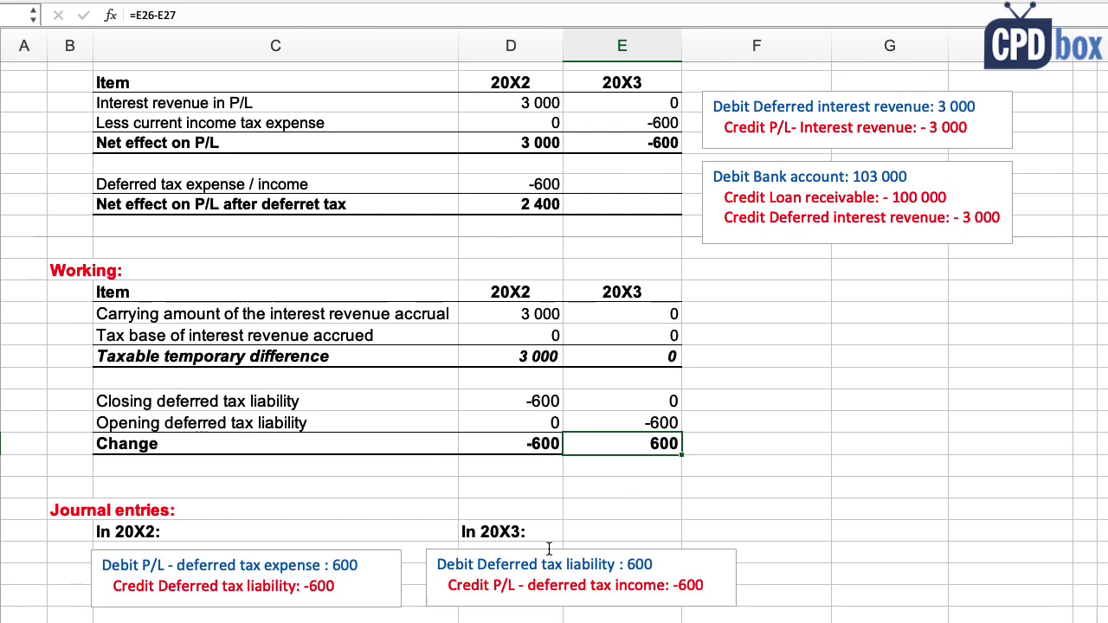
pyautogui.moveTo(435, 564); pyautogui.dragTo(648, 564)
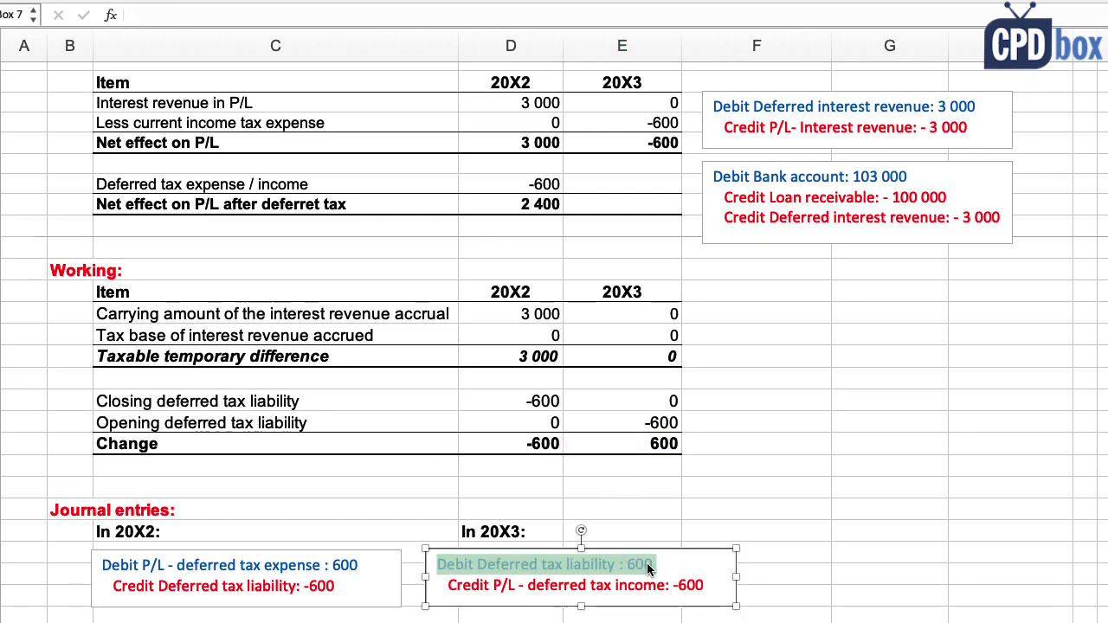
pyautogui.moveTo(449, 587); pyautogui.dragTo(727, 585)
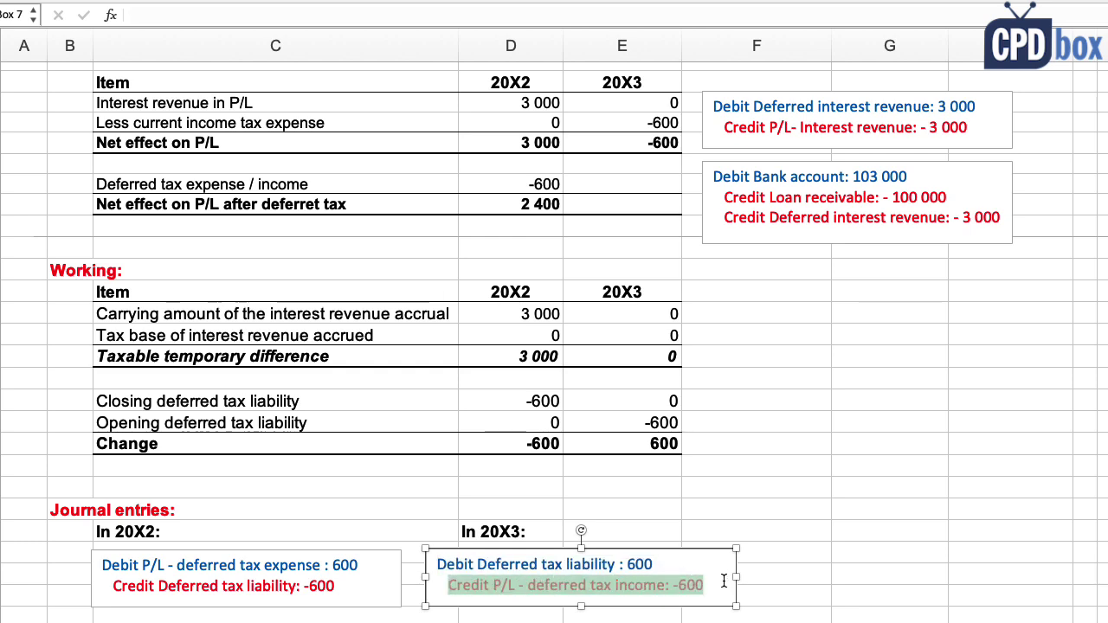
pyautogui.click(695, 530)
pyautogui.scroll(2, 629, 537)
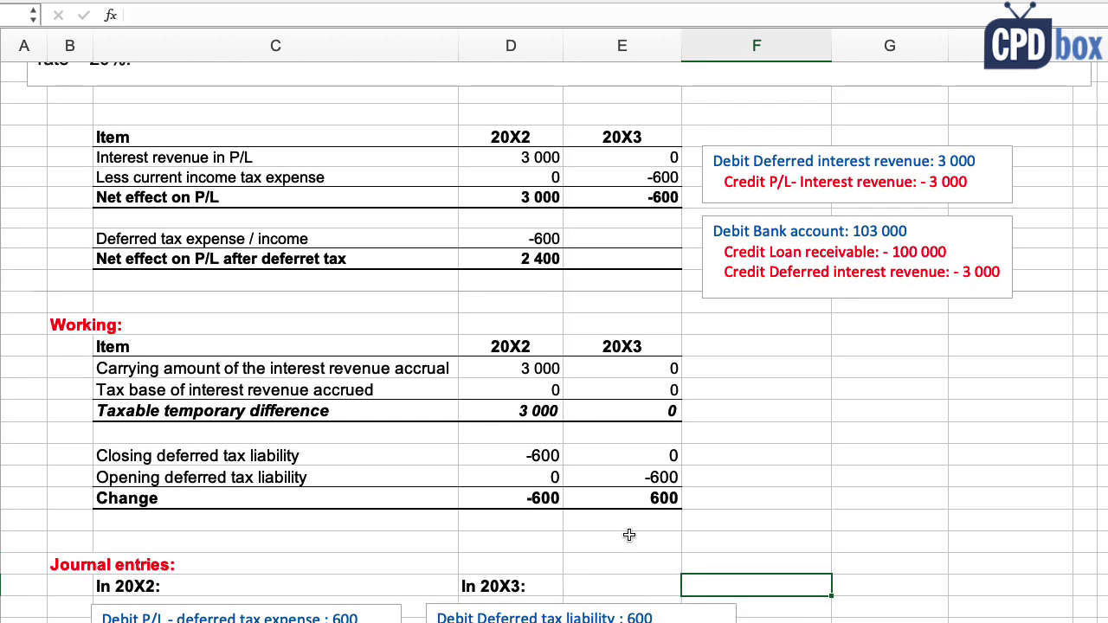
pyautogui.click(509, 241)
pyautogui.click(612, 240)
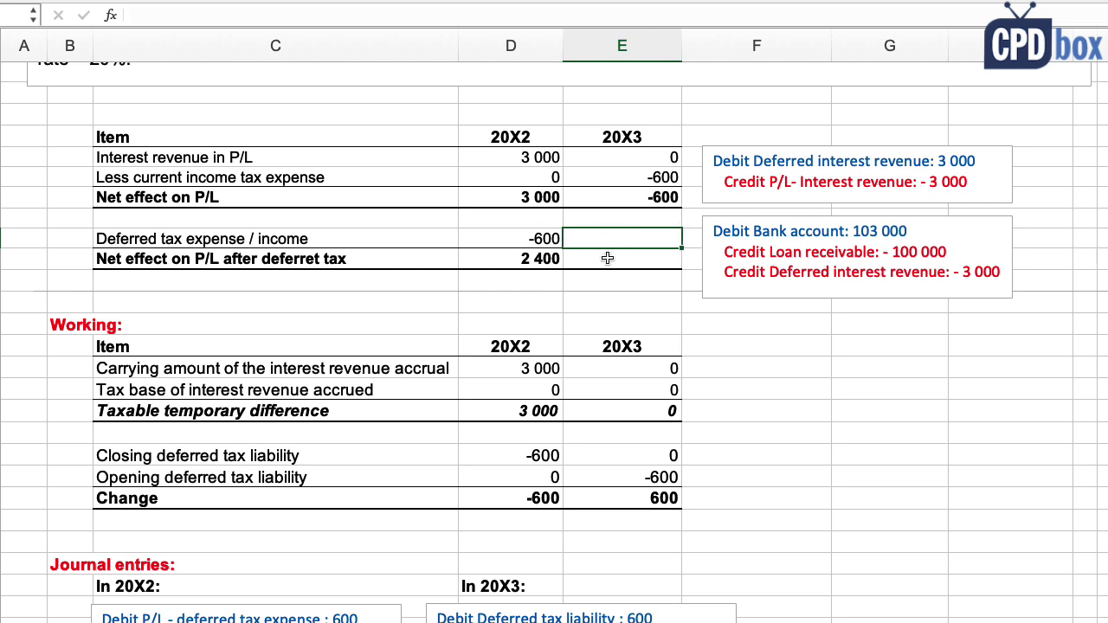
pyautogui.write('=600')
pyautogui.press('Return')
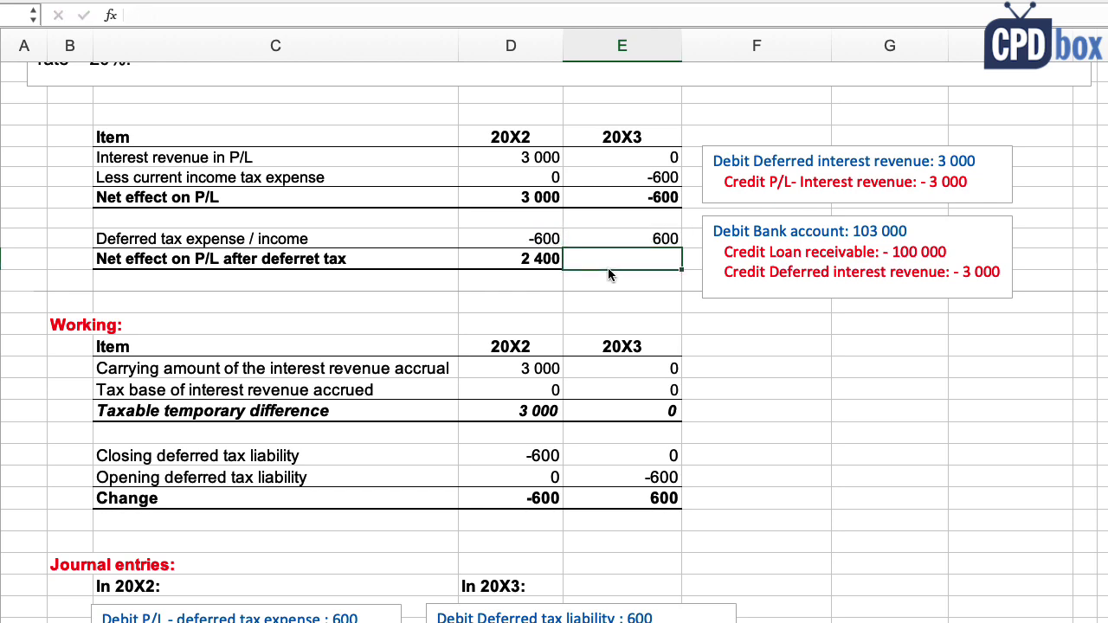
# - Copy the 20X2 formula for net effect on P/L after deferred tax to 20X3 and check the two amounts it adds
pyautogui.press('Left')
pyautogui.hotkey('ctrl', 'c')
pyautogui.press('Right')
pyautogui.hotkey('ctrl', 'v')
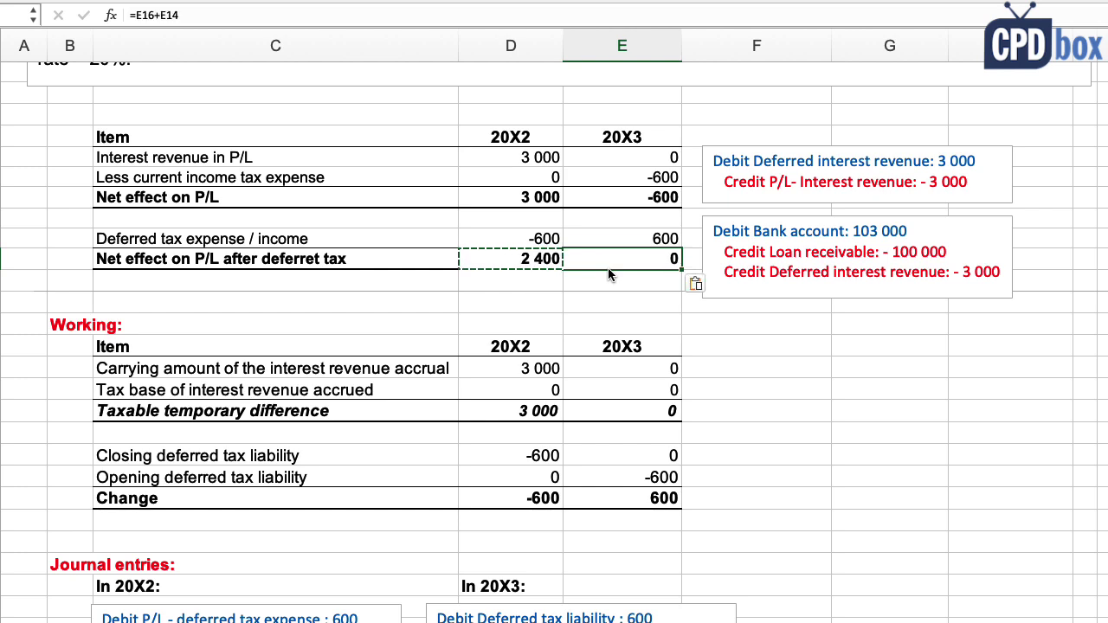
pyautogui.doubleClick(606, 259)
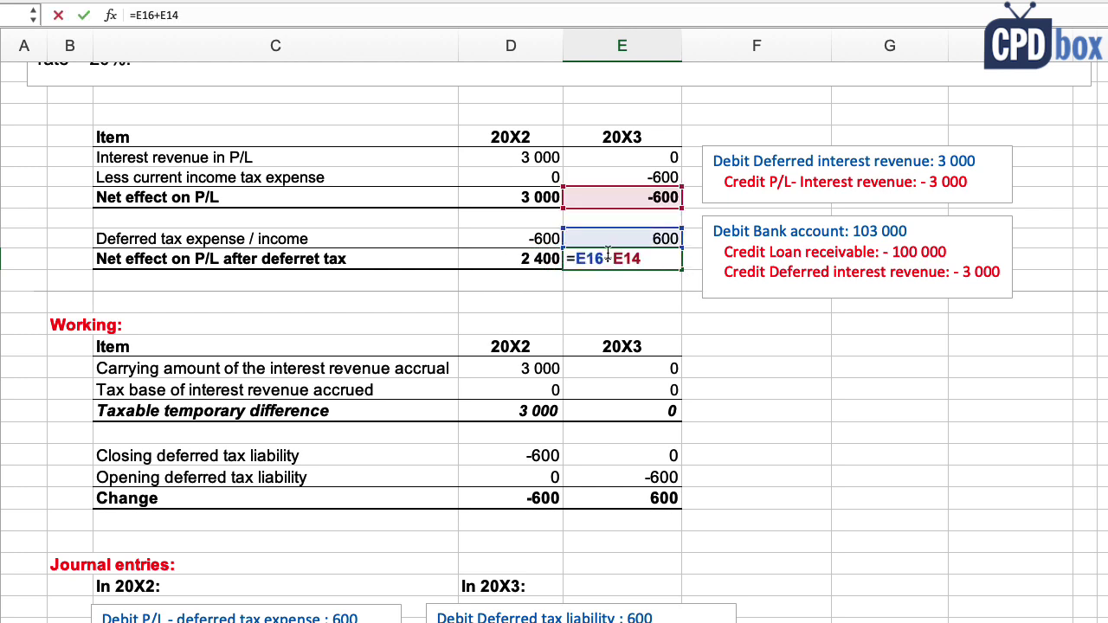
pyautogui.press('Escape')
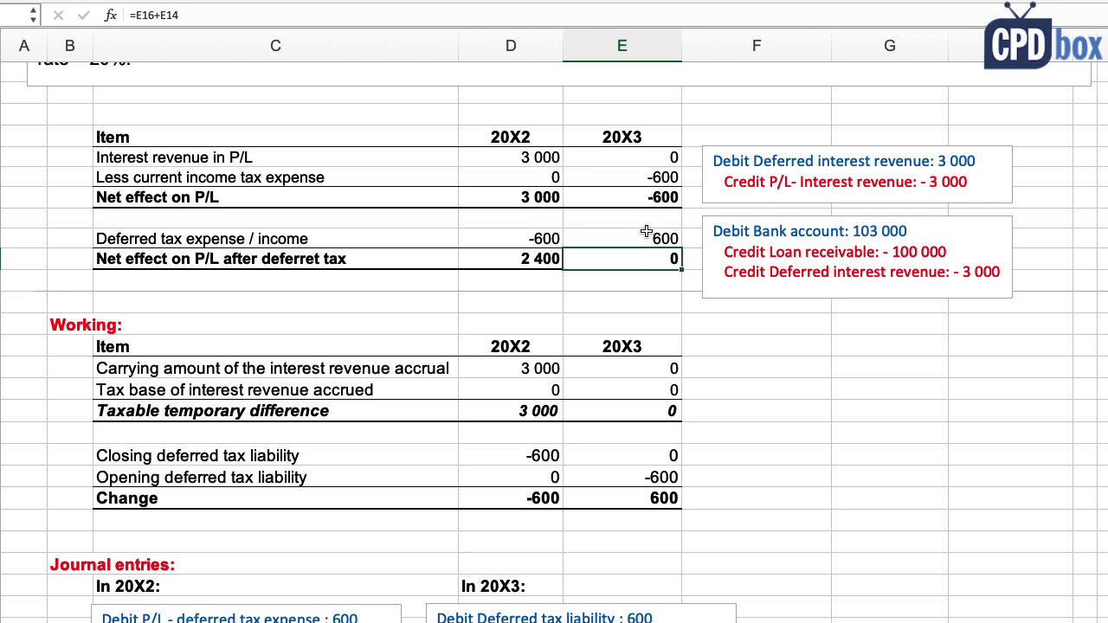
# - Compare the 20X2 and 20X3 deferred tax amounts and the net effects on P/L before and after deferred tax
pyautogui.click(647, 236)
pyautogui.click(554, 238)
pyautogui.click(620, 238)
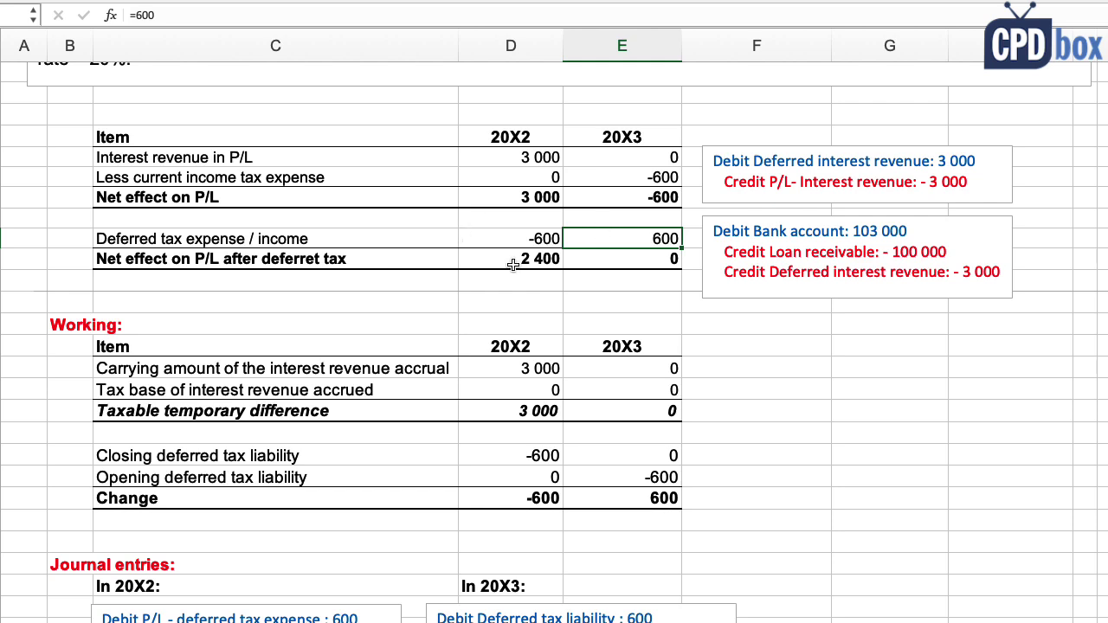
pyautogui.click(535, 240)
pyautogui.click(524, 260)
pyautogui.click(611, 259)
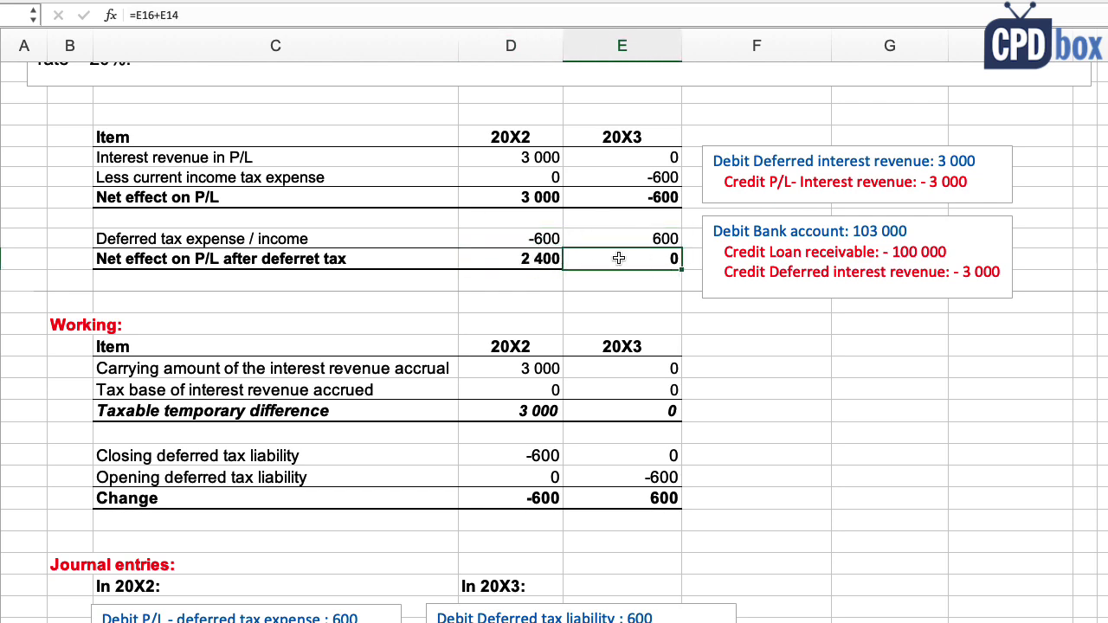
pyautogui.click(525, 258)
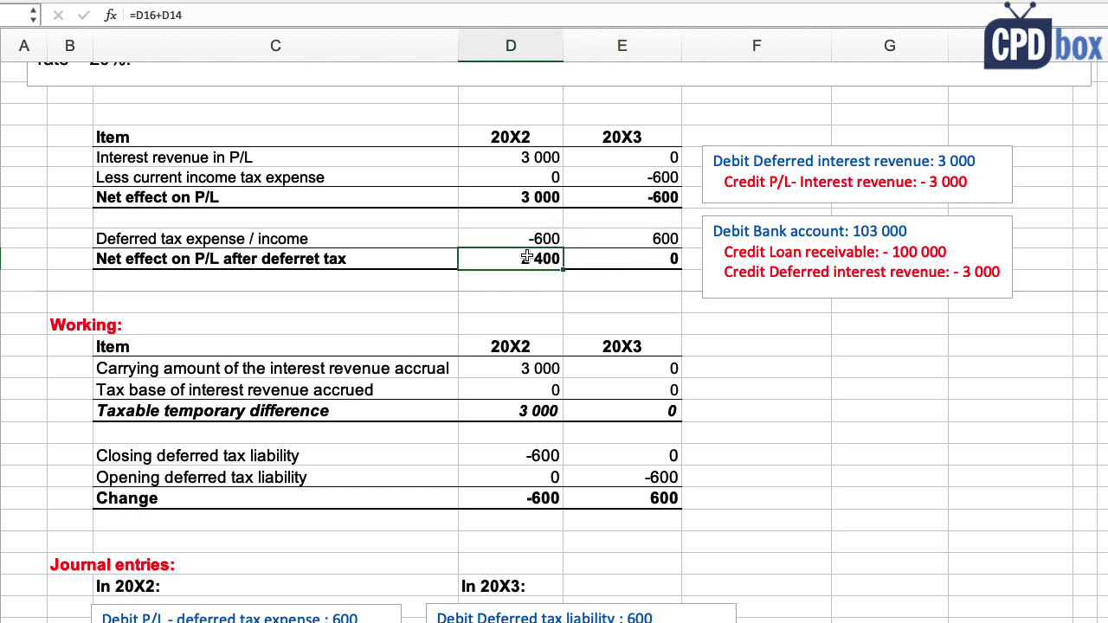
pyautogui.click(546, 198)
pyautogui.click(610, 196)
pyautogui.moveTo(541, 197); pyautogui.dragTo(598, 198)
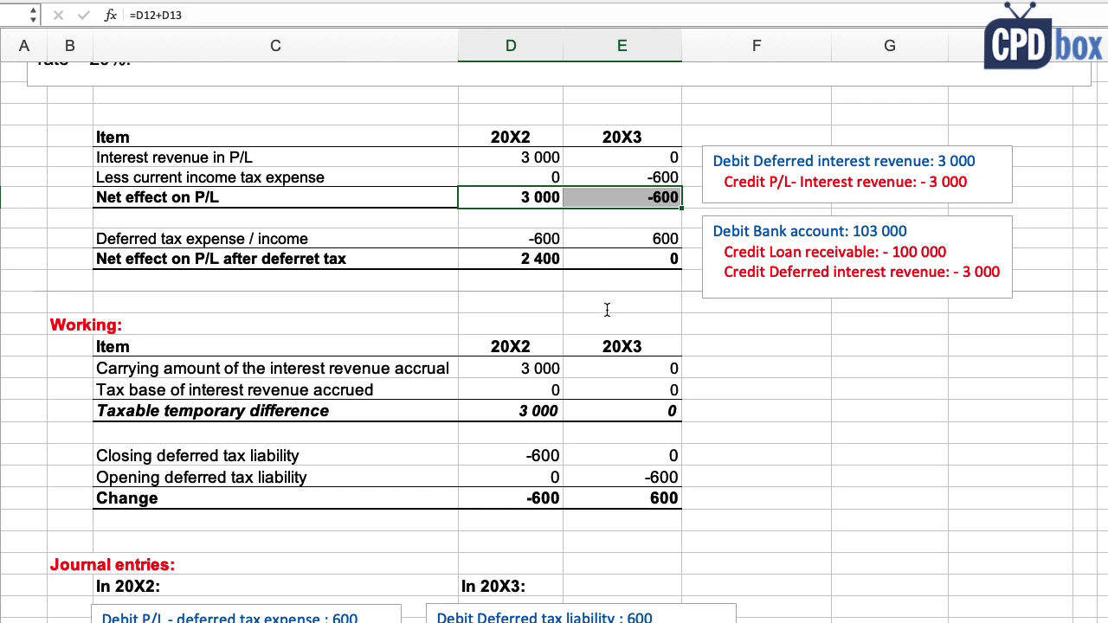
pyautogui.click(615, 259)
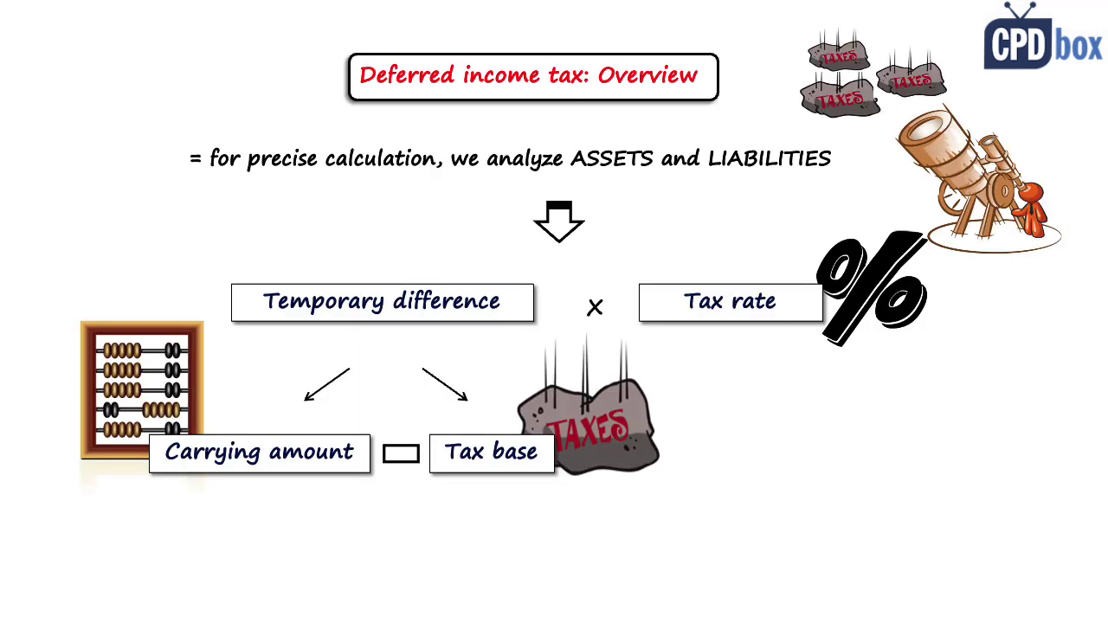